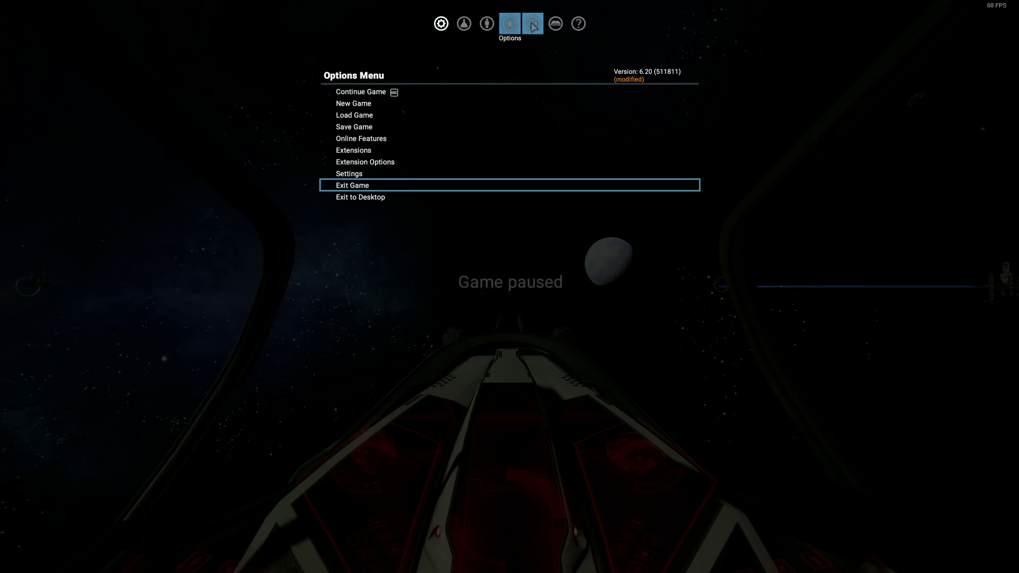
# Resume the game, open the galaxy map, and pan and zoom it onto the Savage Spur sectors.
pyautogui.press('Escape')
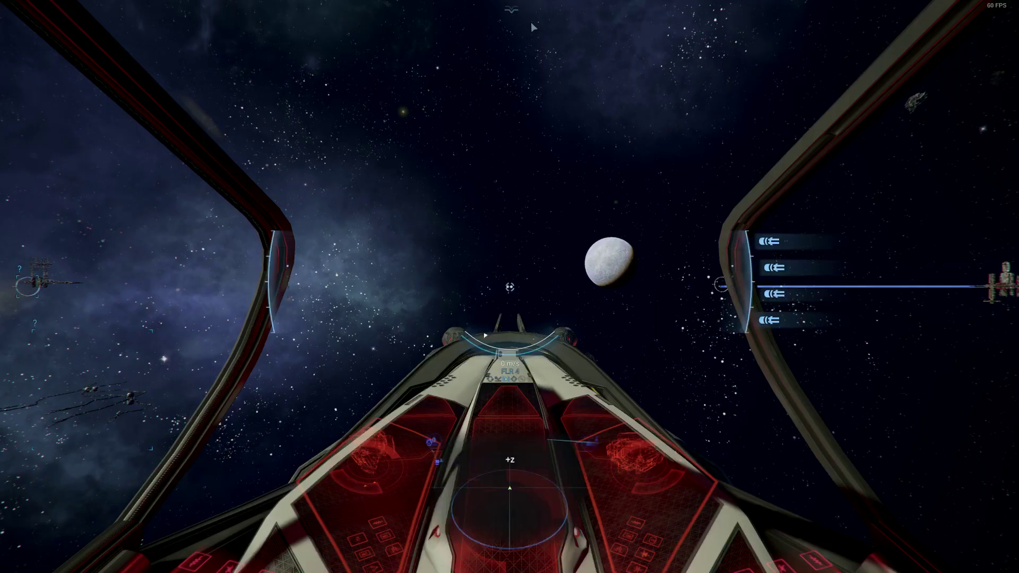
pyautogui.press('m')
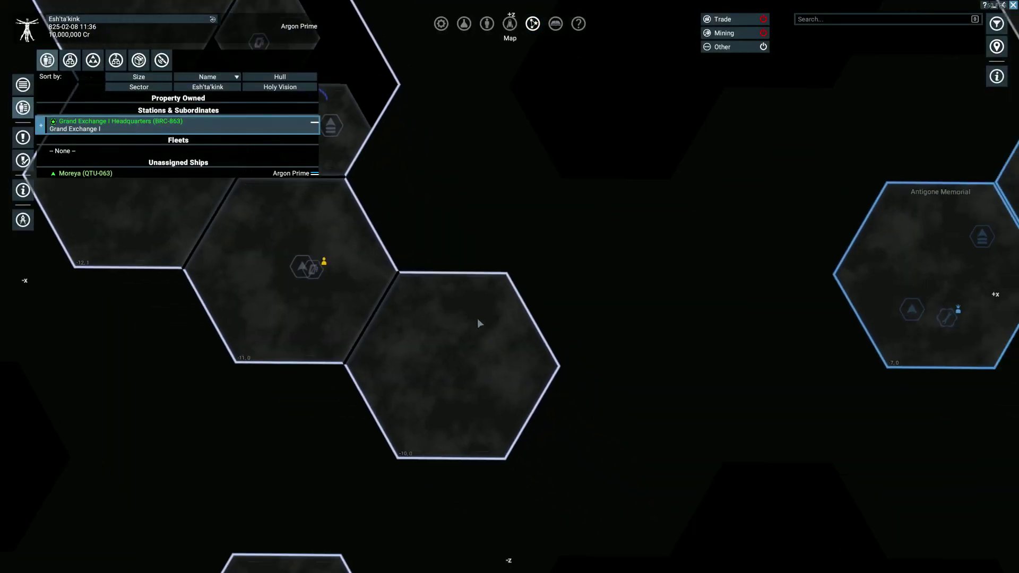
pyautogui.scroll(-10, 373, 245)
pyautogui.moveTo(581, 447)
pyautogui.mouseDown()
pyautogui.moveTo(507, 443)
pyautogui.moveTo(474, 468)
pyautogui.mouseUp()
pyautogui.scroll(2, 422, 179)
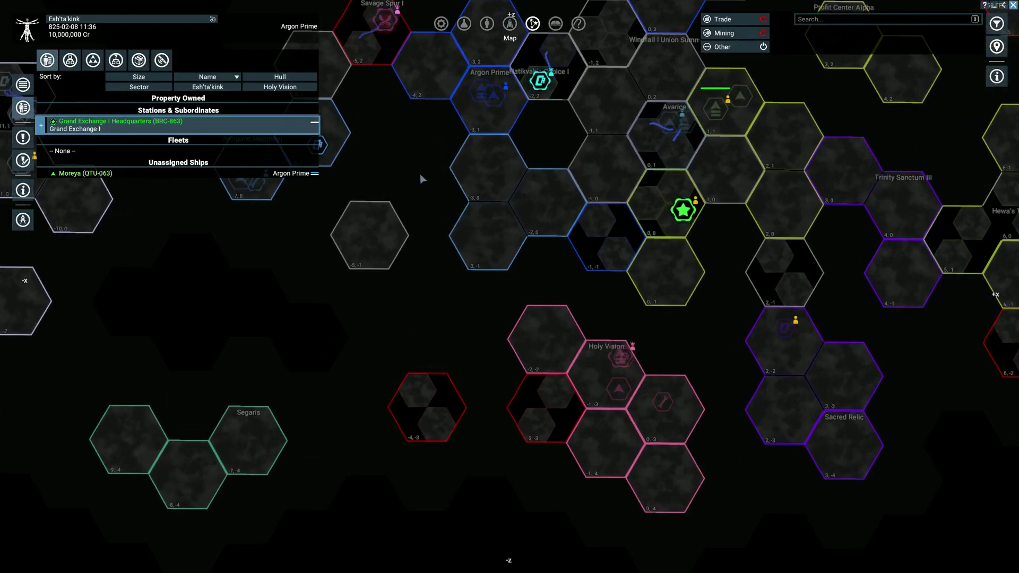
pyautogui.scroll(2, 421, 178)
pyautogui.scroll(-5, 441, 316)
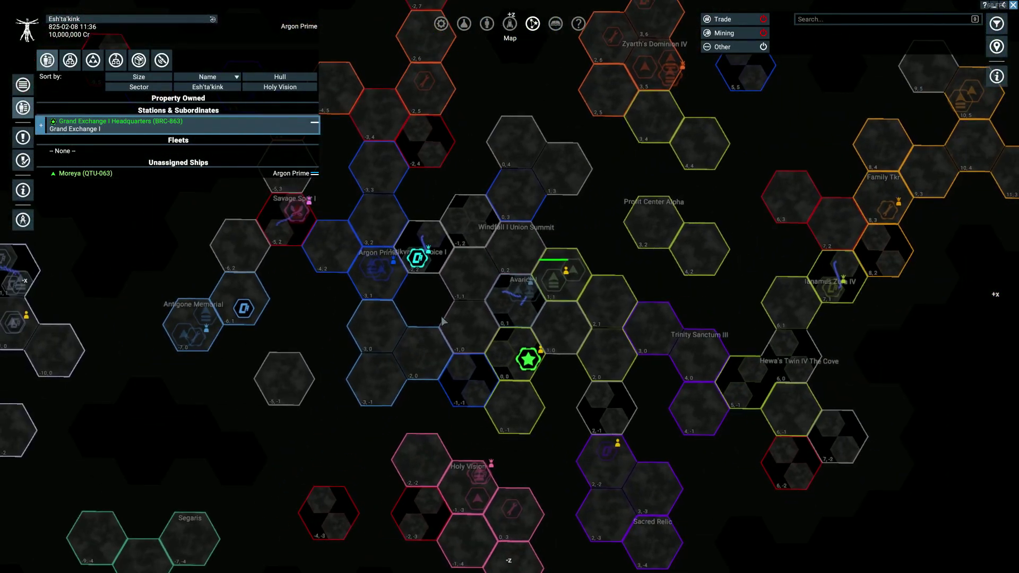
pyautogui.press('d')
pyautogui.press('w')
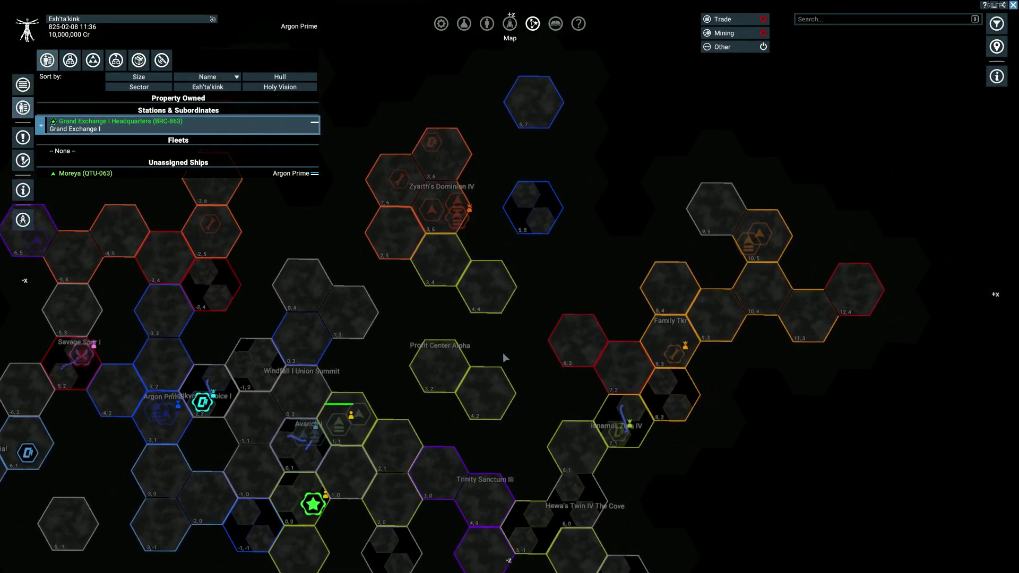
pyautogui.press('s')
pyautogui.press('a')
pyautogui.press('w')
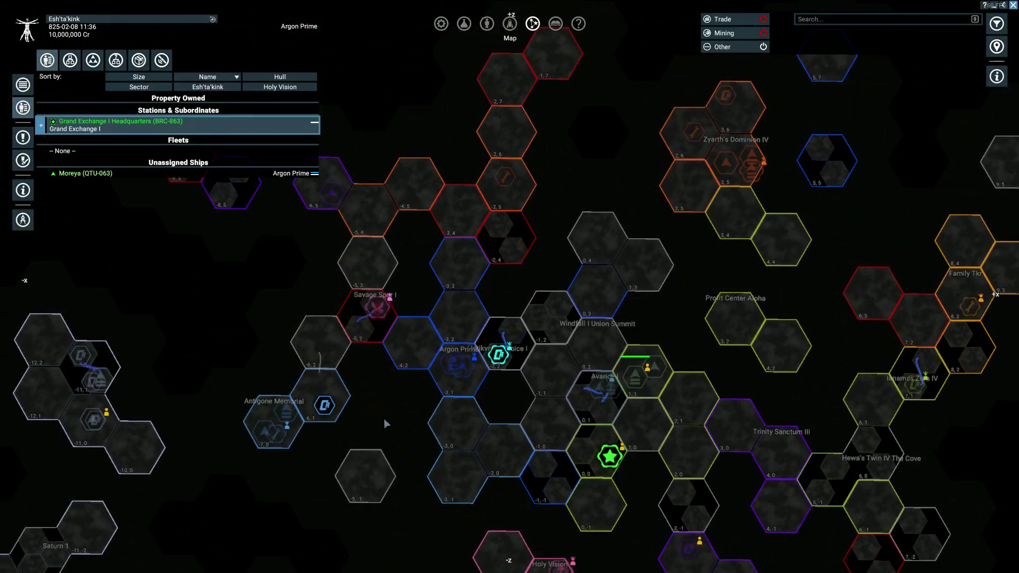
pyautogui.scroll(10, 488, 267)
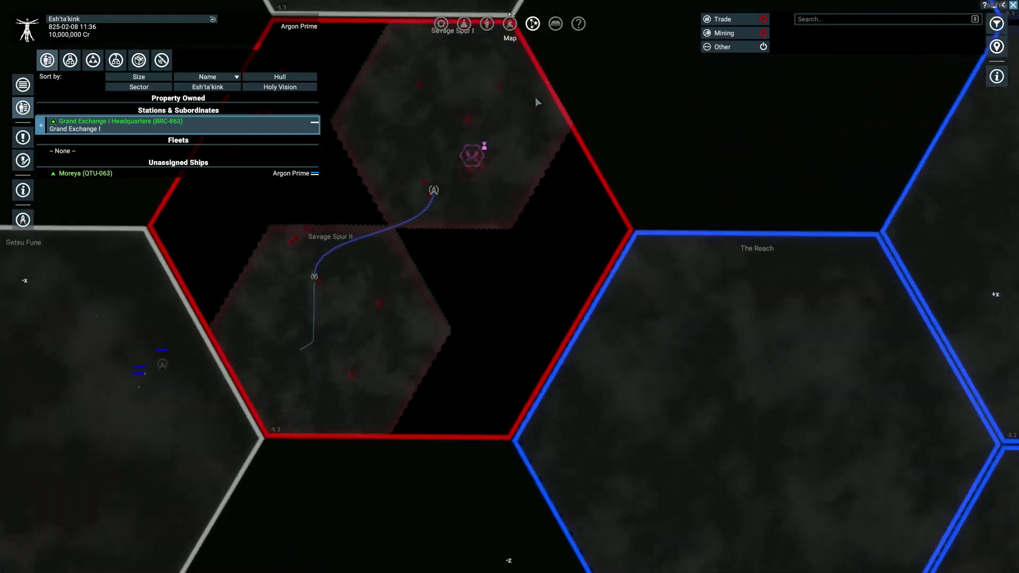
pyautogui.scroll(5, 518, 122)
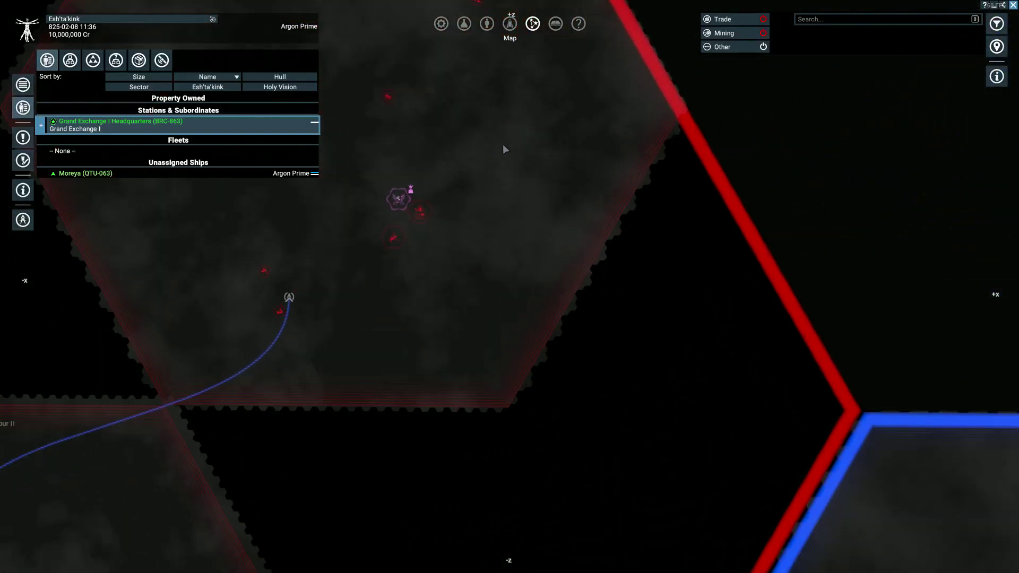
pyautogui.rightClick(396, 200)
pyautogui.click(438, 249)
pyautogui.click(334, 23)
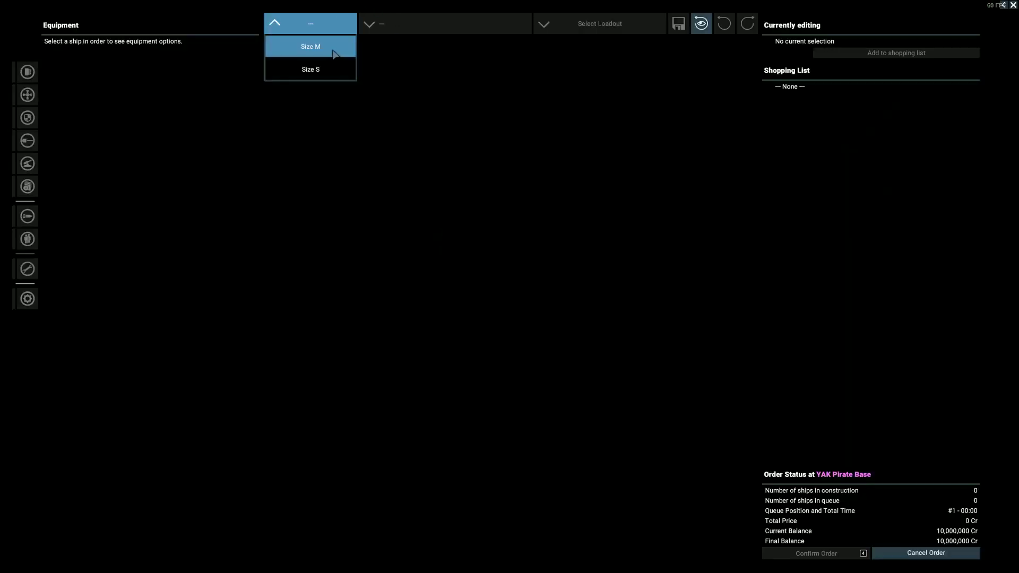
pyautogui.click(335, 53)
pyautogui.click(414, 24)
pyautogui.click(415, 49)
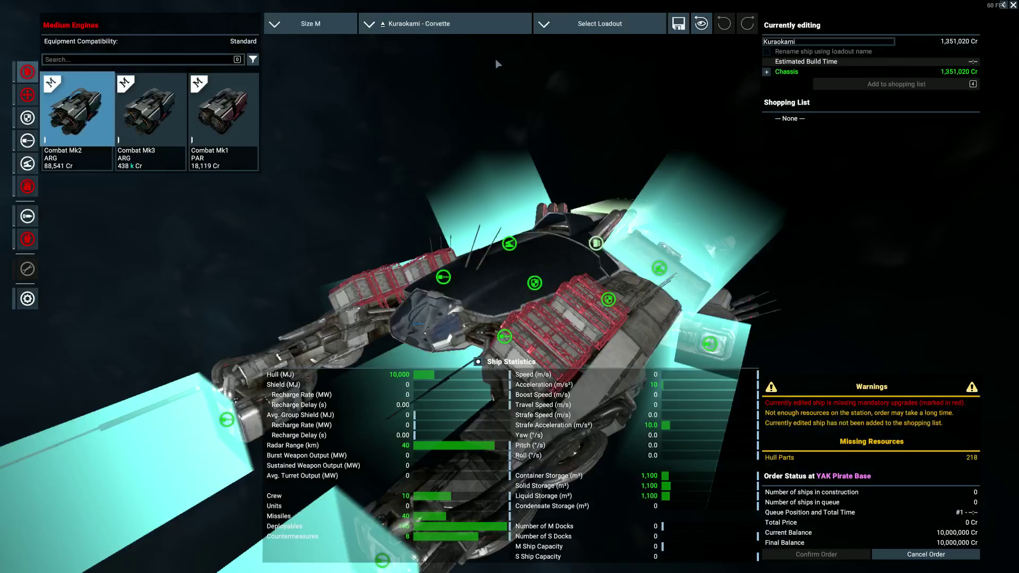
pyautogui.click(603, 26)
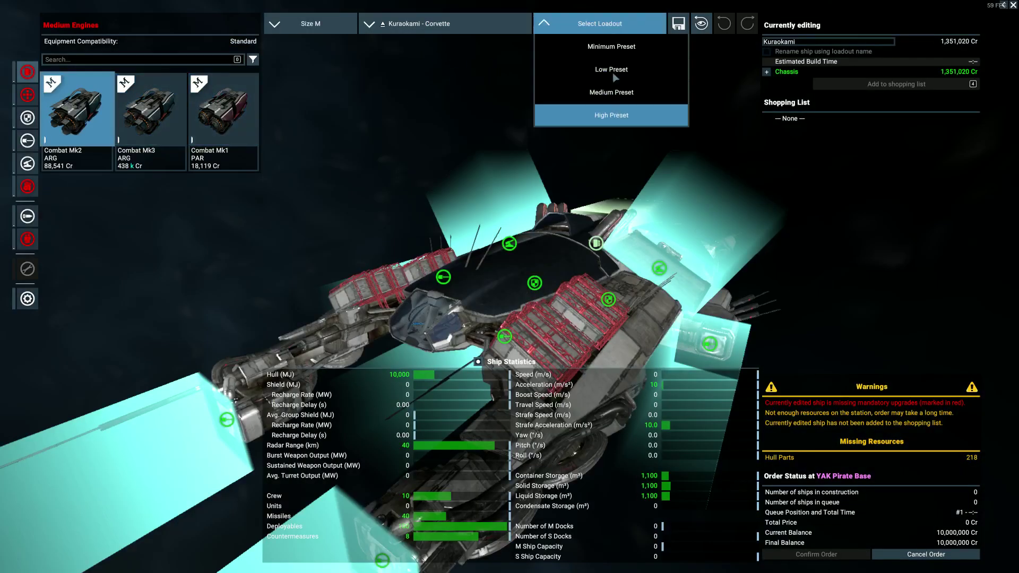
pyautogui.click(612, 115)
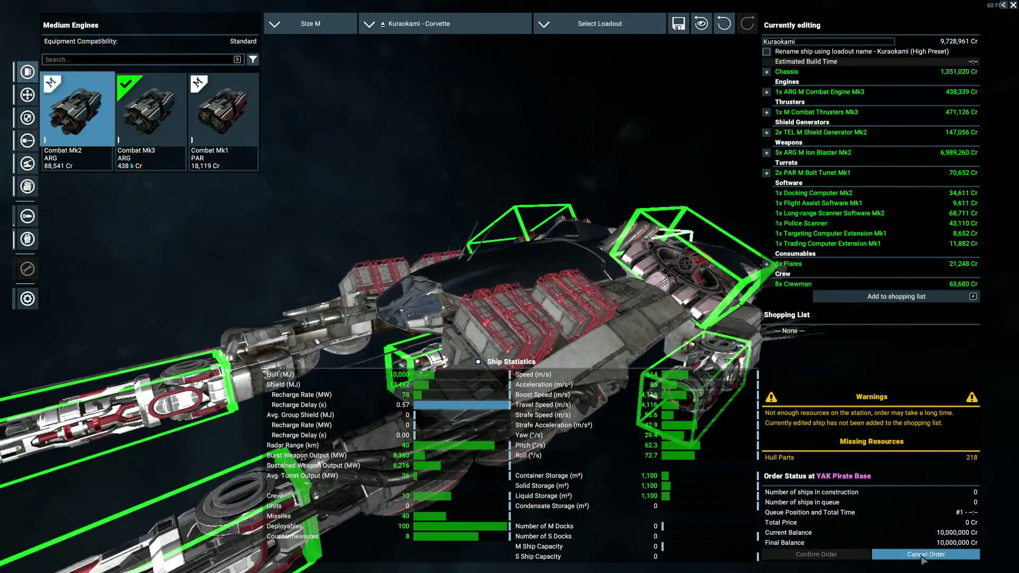
# Cancel the pending order, then pan the map past Segaris and zoom in on Argon Prime.
pyautogui.click(922, 557)
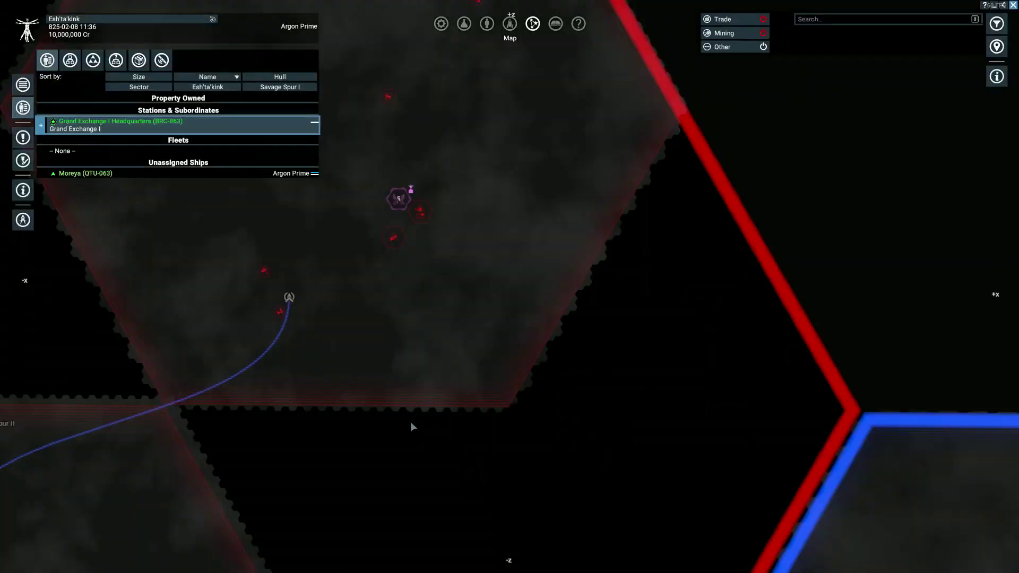
pyautogui.scroll(-5, 412, 426)
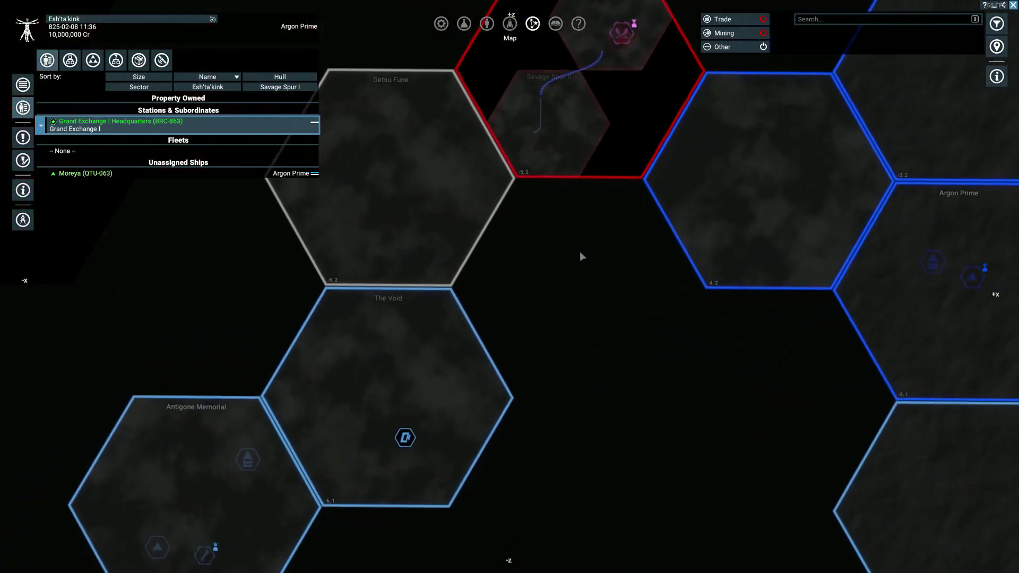
pyautogui.moveTo(434, 466); pyautogui.dragTo(595, 243)
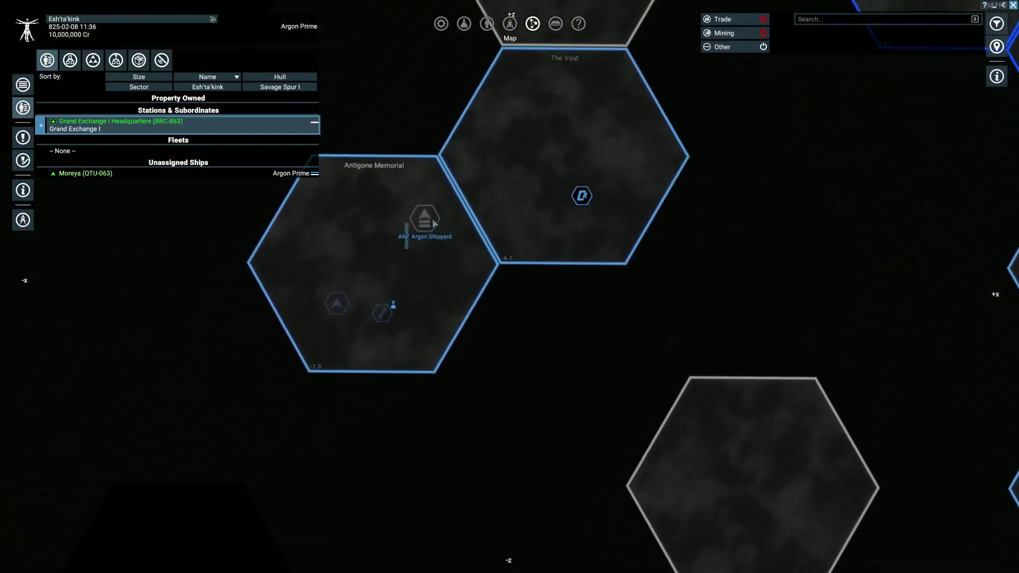
pyautogui.scroll(-5, 434, 223)
pyautogui.moveTo(591, 430)
pyautogui.mouseDown()
pyautogui.moveTo(612, 204)
pyautogui.moveTo(568, 207)
pyautogui.moveTo(391, 282)
pyautogui.moveTo(431, 379)
pyautogui.moveTo(400, 461)
pyautogui.mouseUp()
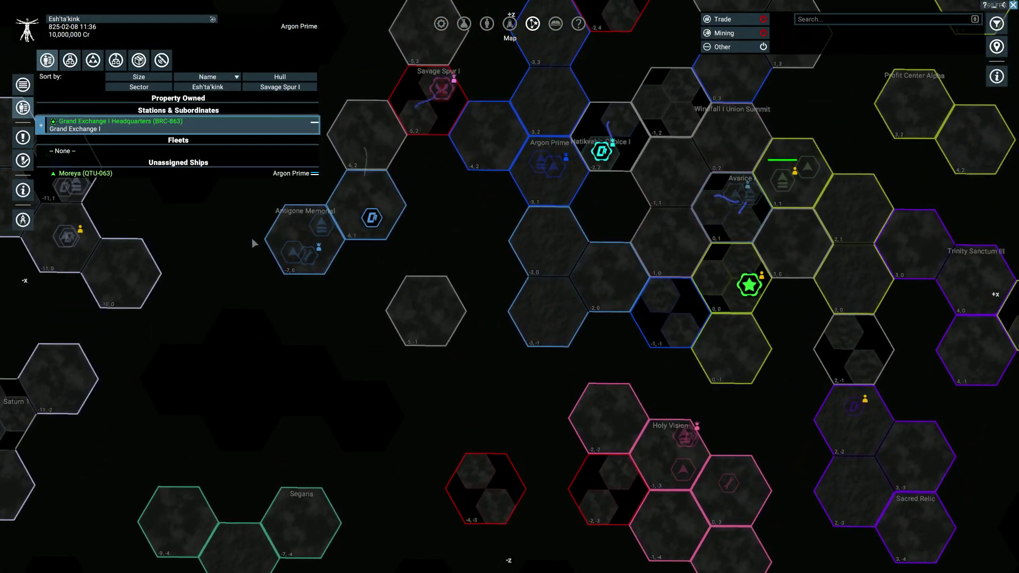
pyautogui.moveTo(251, 238); pyautogui.dragTo(369, 239)
pyautogui.scroll(5, 518, 279)
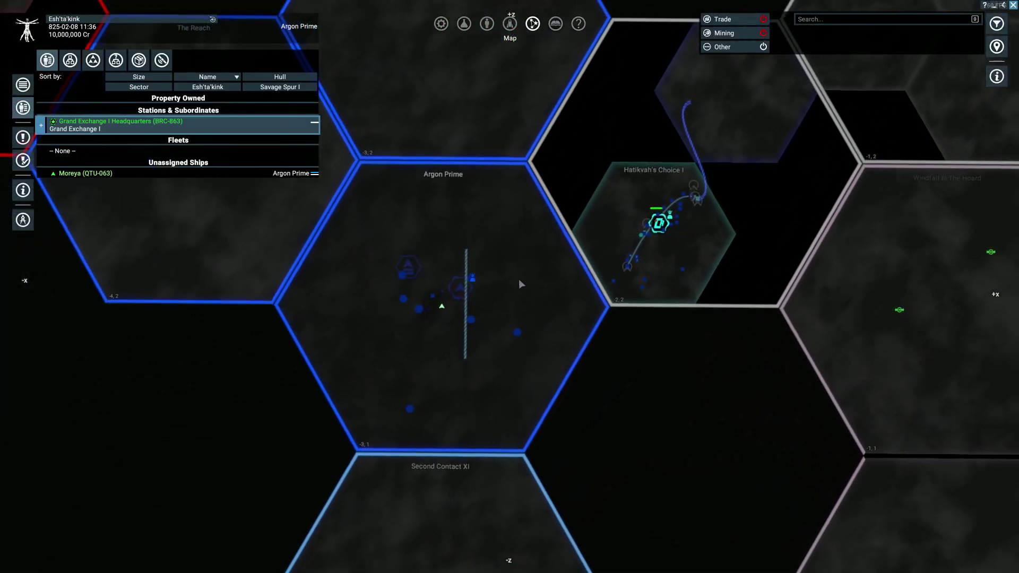
pyautogui.scroll(3, 518, 279)
# At ARG Argon Shipyard, configure a Size L Satyr - Destroyer with the High Preset loadout (18,704,332 Cr).
pyautogui.rightClick(315, 274)
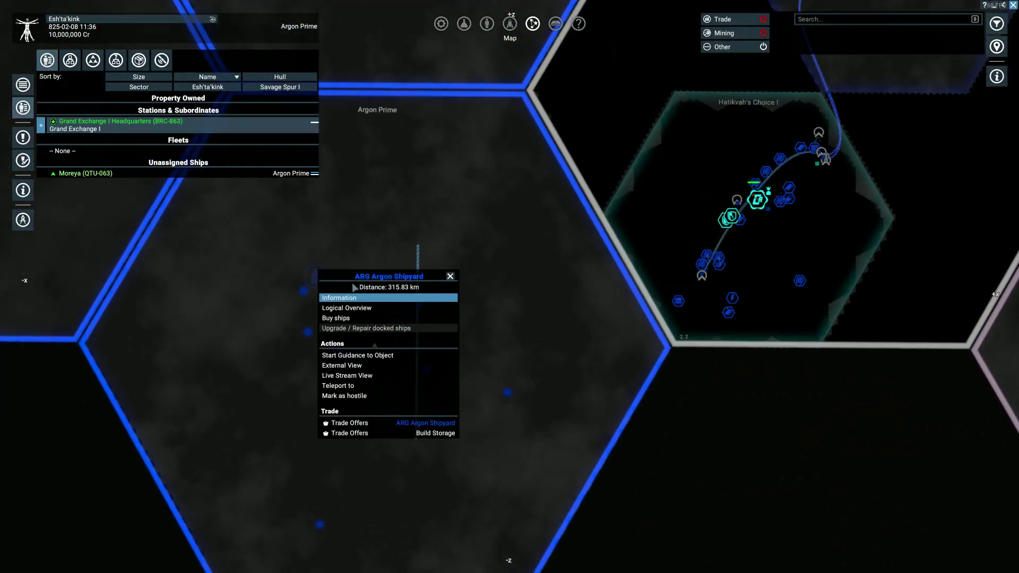
pyautogui.click(346, 319)
pyautogui.click(327, 21)
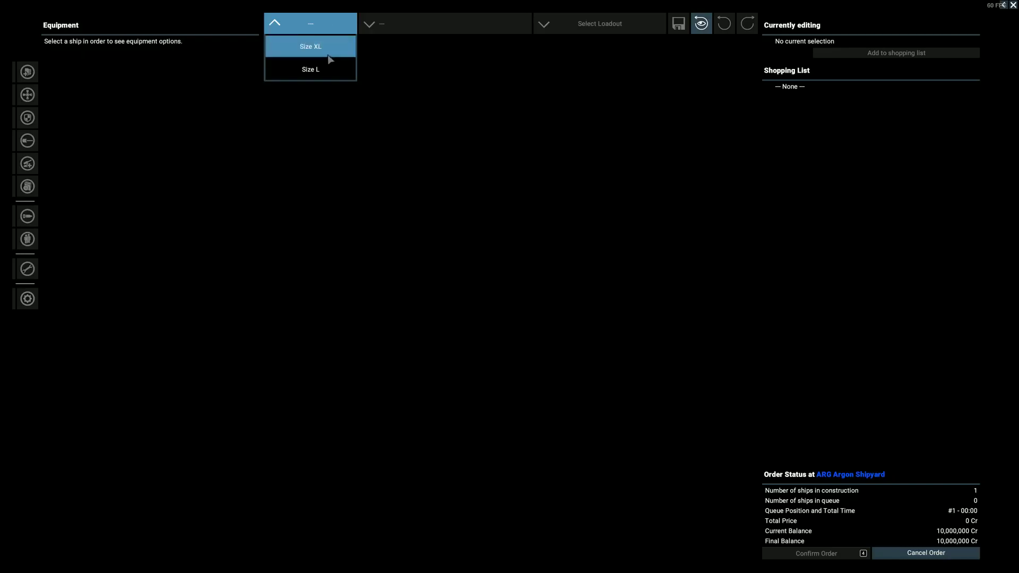
pyautogui.click(329, 71)
pyautogui.click(385, 30)
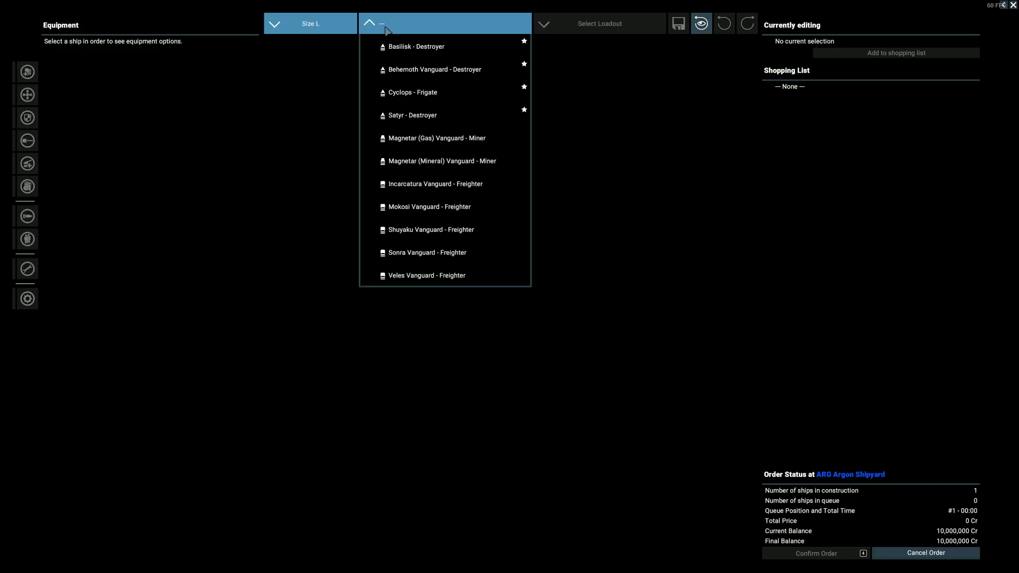
pyautogui.click(423, 112)
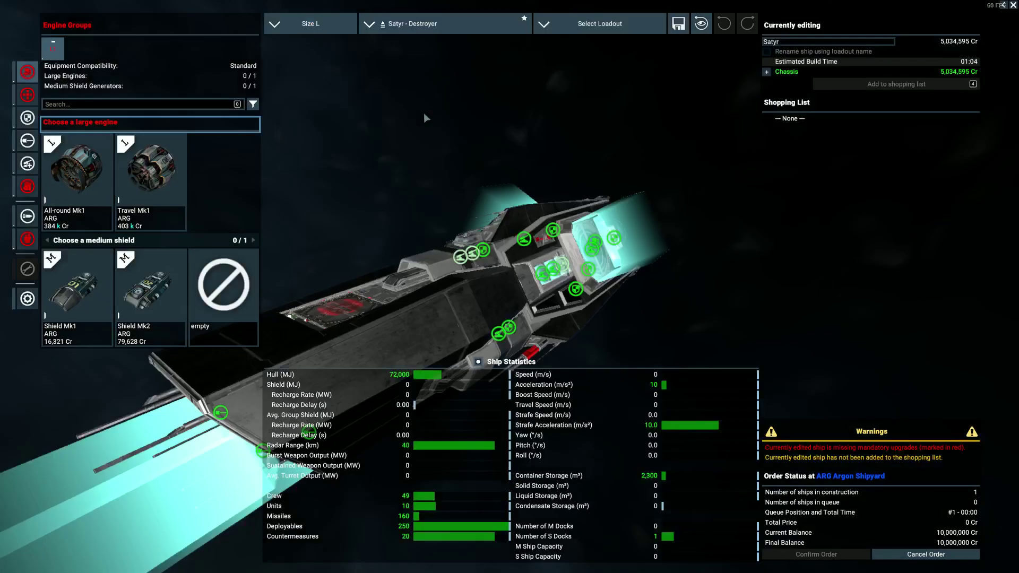
pyautogui.click(551, 32)
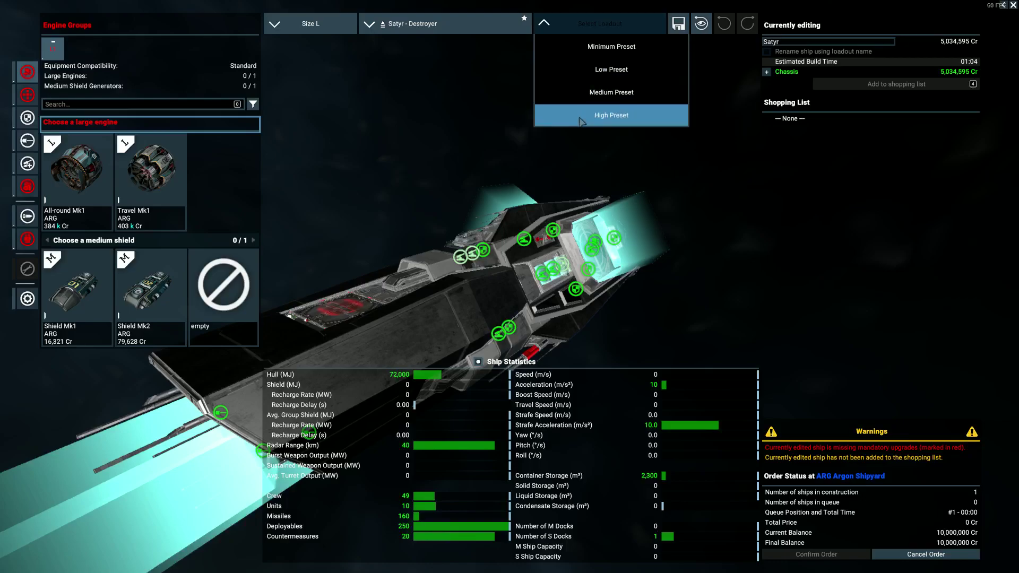
pyautogui.click(582, 116)
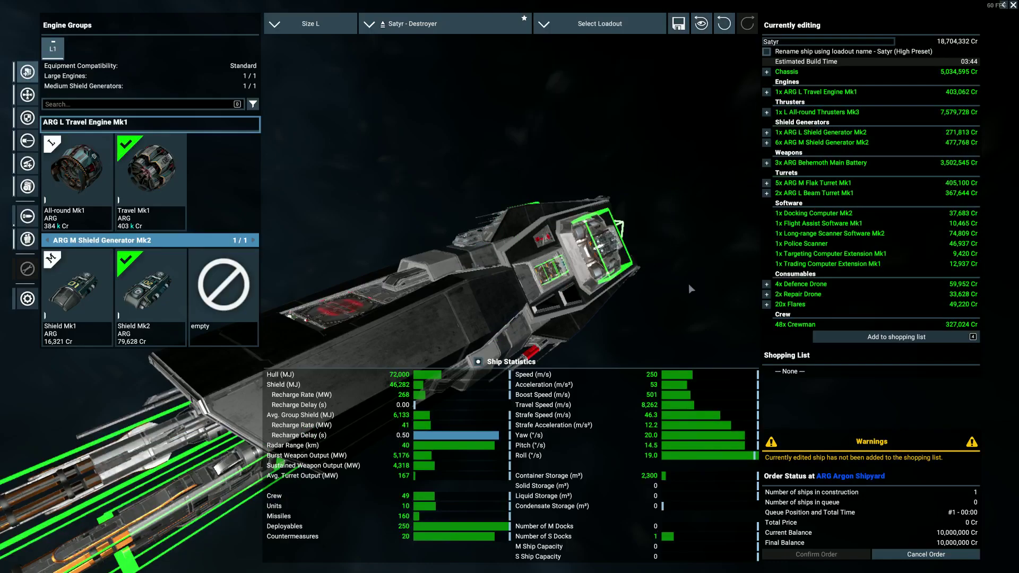
pyautogui.moveTo(688, 283)
pyautogui.mouseDown()
pyautogui.moveTo(584, 286)
pyautogui.moveTo(737, 320)
pyautogui.moveTo(583, 302)
pyautogui.mouseUp()
pyautogui.scroll(-5, 511, 270)
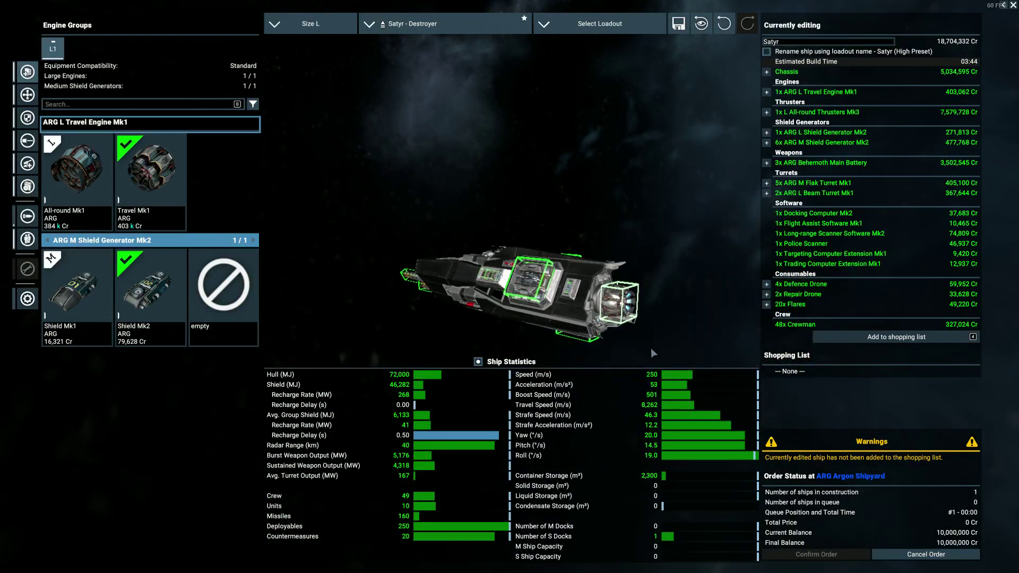
pyautogui.moveTo(651, 348); pyautogui.dragTo(676, 281)
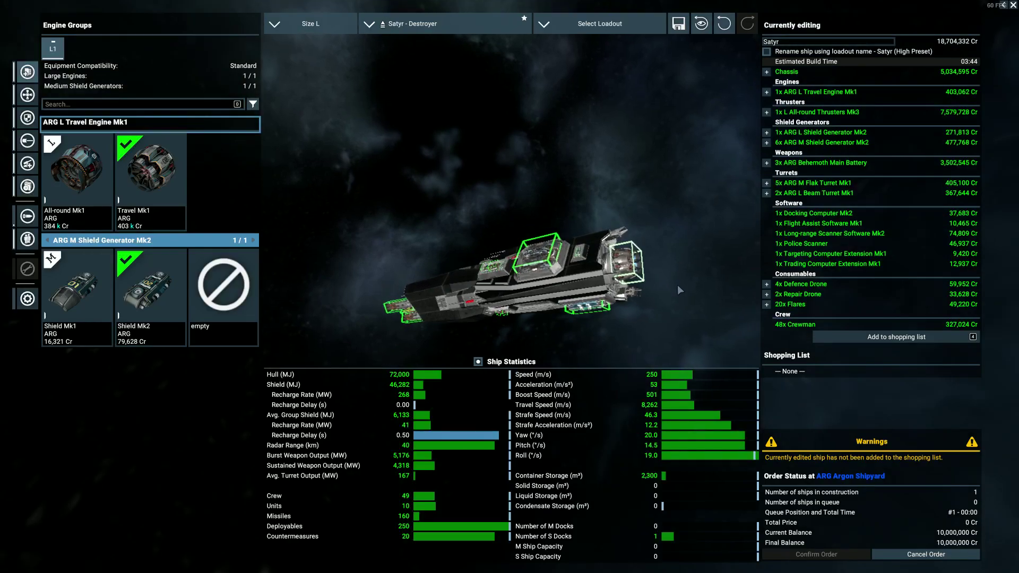
pyautogui.moveTo(463, 183)
pyautogui.mouseDown()
pyautogui.moveTo(569, 235)
pyautogui.moveTo(686, 230)
pyautogui.moveTo(617, 222)
pyautogui.moveTo(585, 271)
pyautogui.mouseUp()
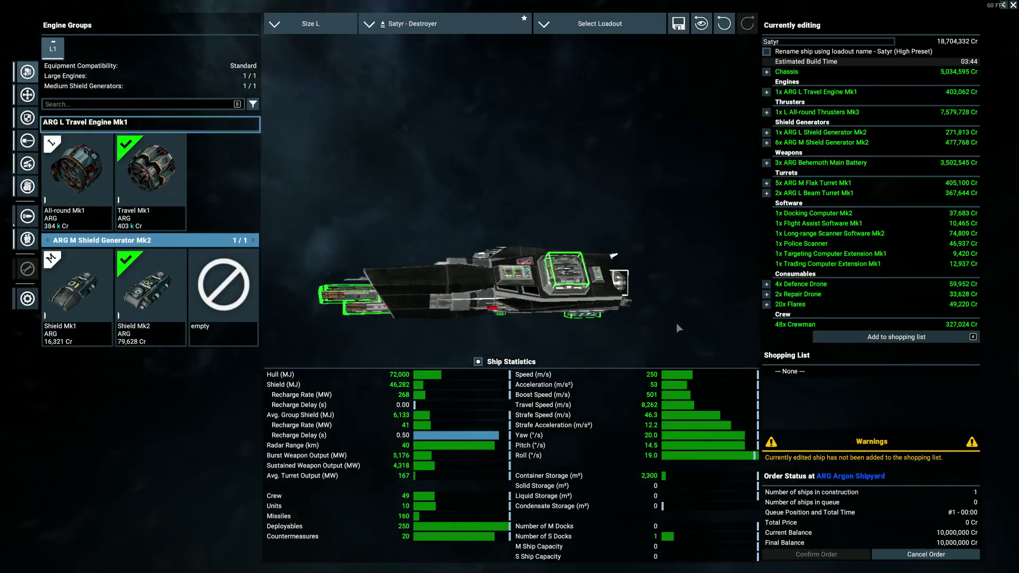
pyautogui.scroll(3, 676, 323)
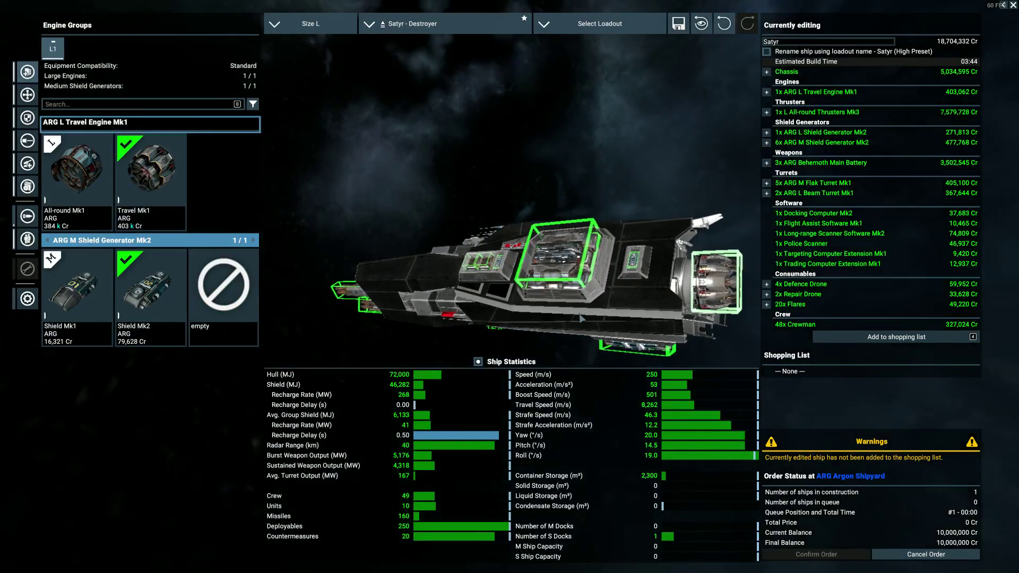
pyautogui.moveTo(582, 319)
pyautogui.mouseDown()
pyautogui.moveTo(499, 278)
pyautogui.moveTo(654, 356)
pyautogui.moveTo(642, 271)
pyautogui.mouseUp()
pyautogui.scroll(-2, 640, 268)
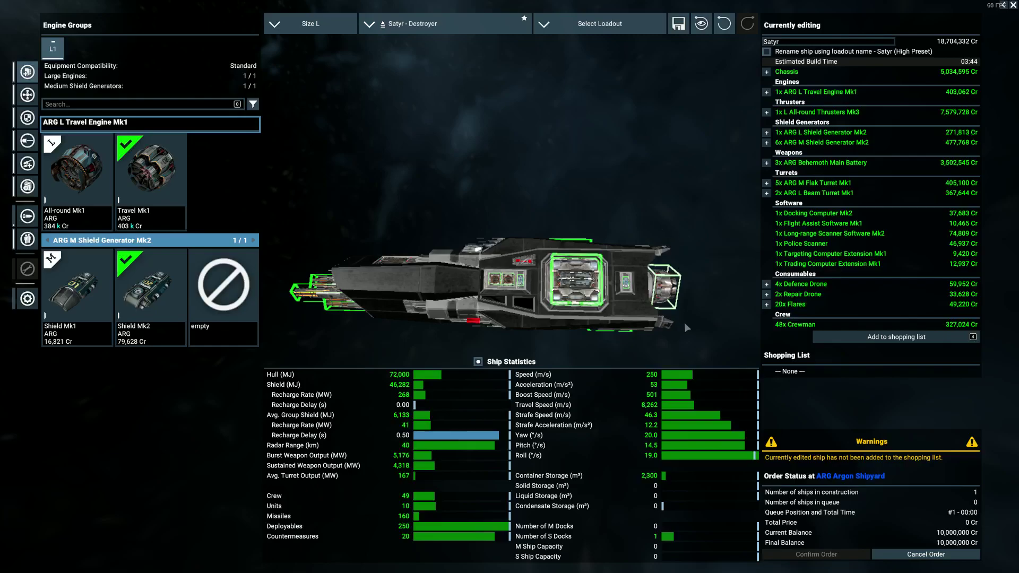
pyautogui.scroll(2, 684, 323)
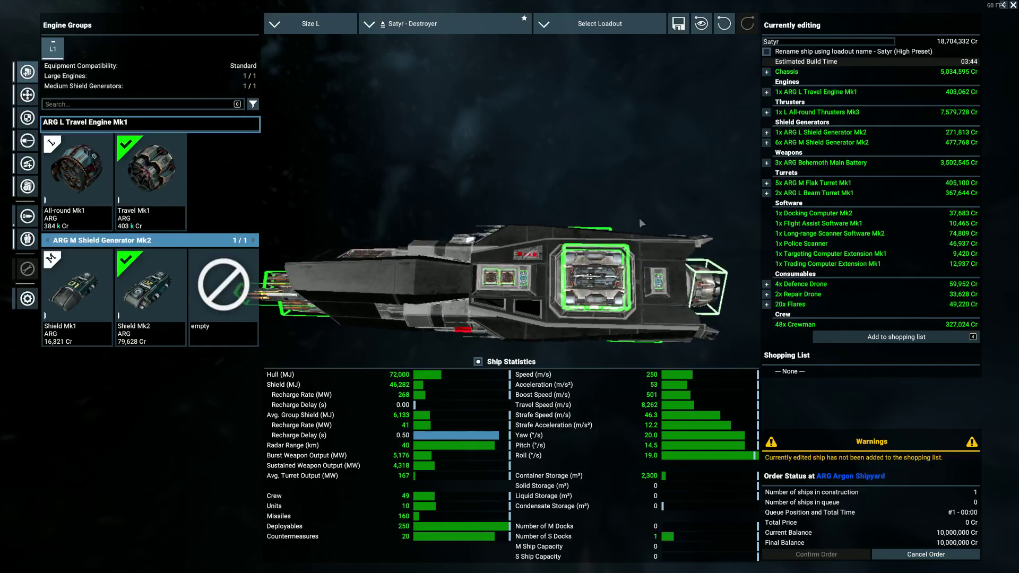
pyautogui.scroll(-1, 641, 220)
pyautogui.moveTo(715, 336)
pyautogui.mouseDown()
pyautogui.moveTo(614, 283)
pyautogui.moveTo(694, 312)
pyautogui.mouseUp()
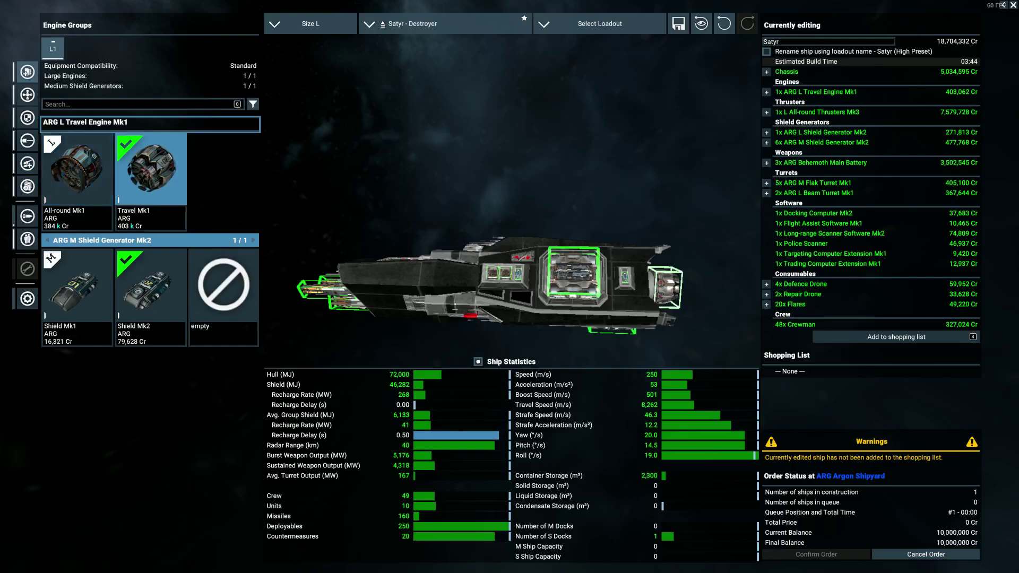
pyautogui.moveTo(377, 195)
pyautogui.mouseDown()
pyautogui.moveTo(253, 206)
pyautogui.moveTo(204, 197)
pyautogui.mouseUp()
pyautogui.moveTo(328, 231)
pyautogui.mouseDown()
pyautogui.moveTo(470, 154)
pyautogui.moveTo(620, 205)
pyautogui.moveTo(542, 210)
pyautogui.mouseUp()
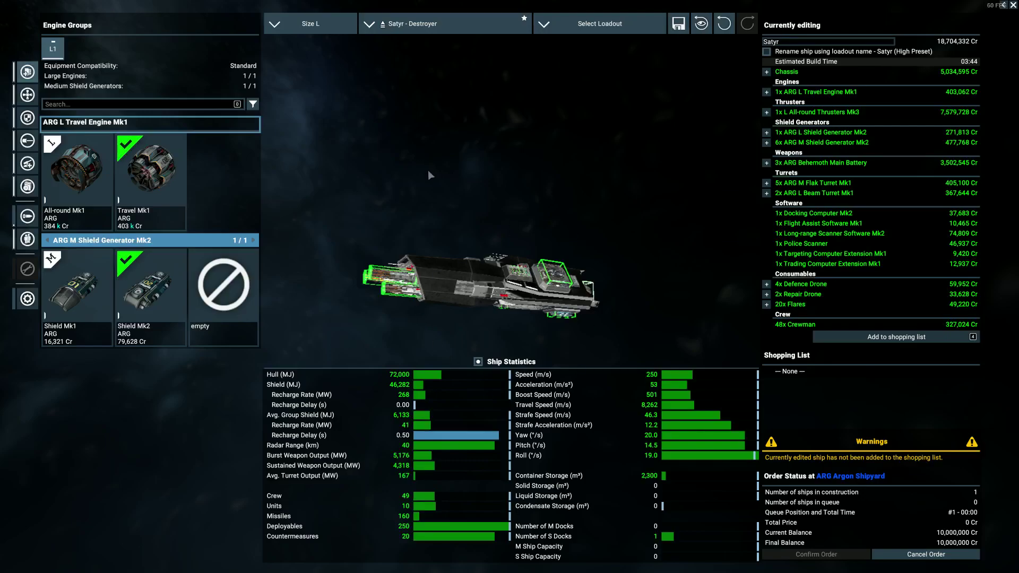
pyautogui.moveTo(568, 193); pyautogui.dragTo(433, 224)
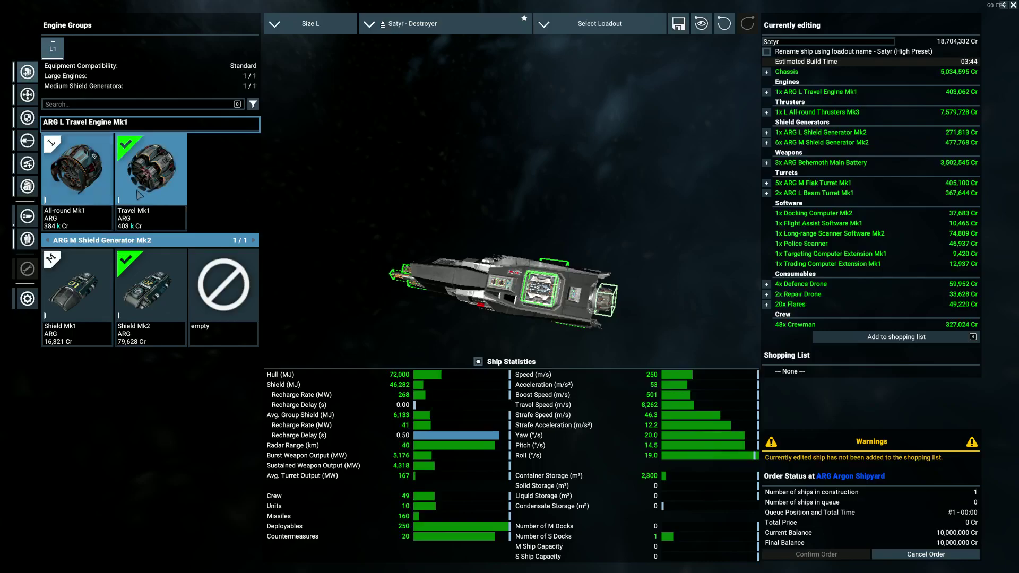
pyautogui.click(27, 140)
pyautogui.click(25, 170)
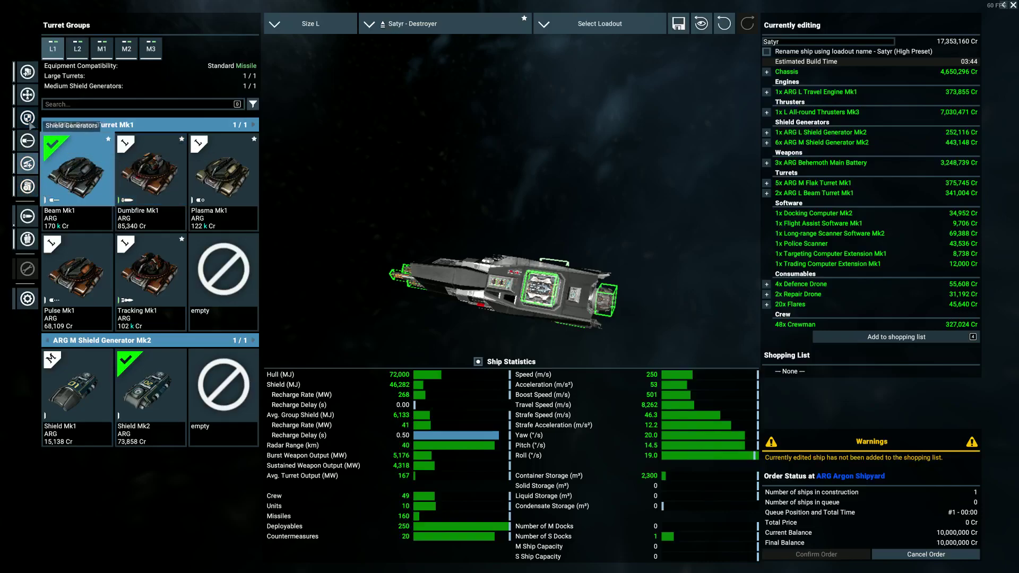
pyautogui.click(29, 77)
pyautogui.click(28, 74)
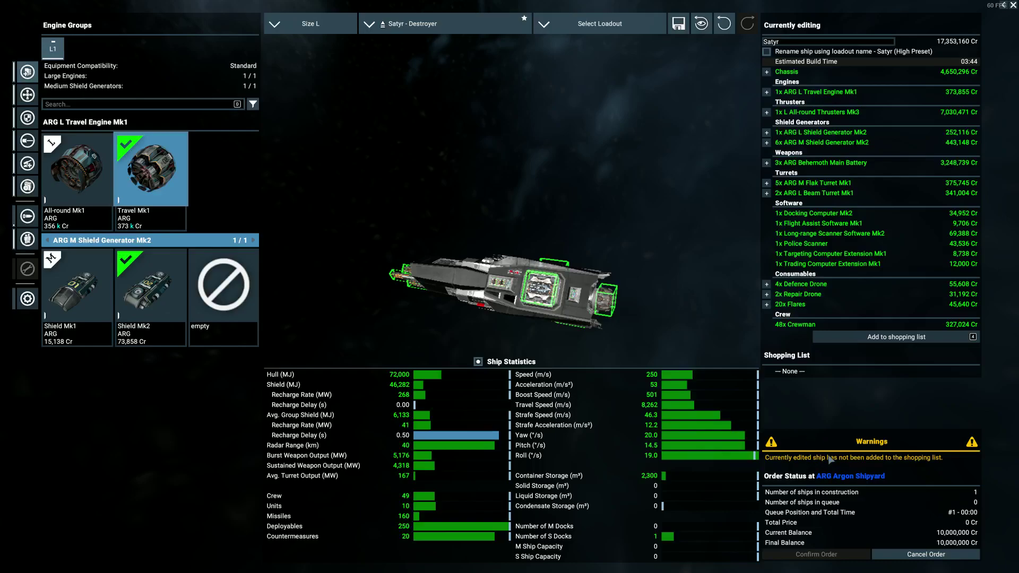
pyautogui.moveTo(677, 339)
pyautogui.mouseDown()
pyautogui.moveTo(606, 235)
pyautogui.moveTo(641, 282)
pyautogui.mouseUp()
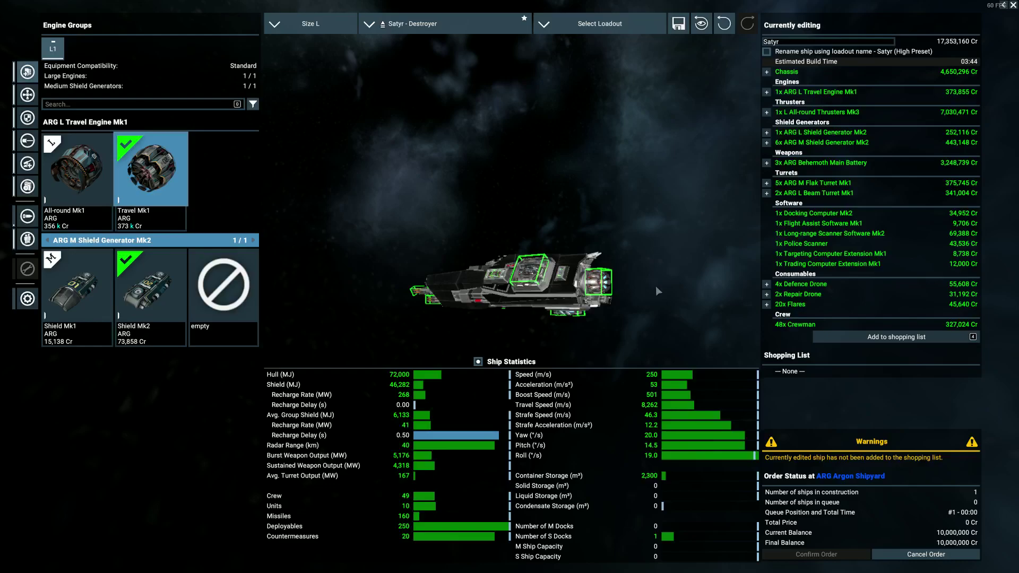
pyautogui.click(612, 25)
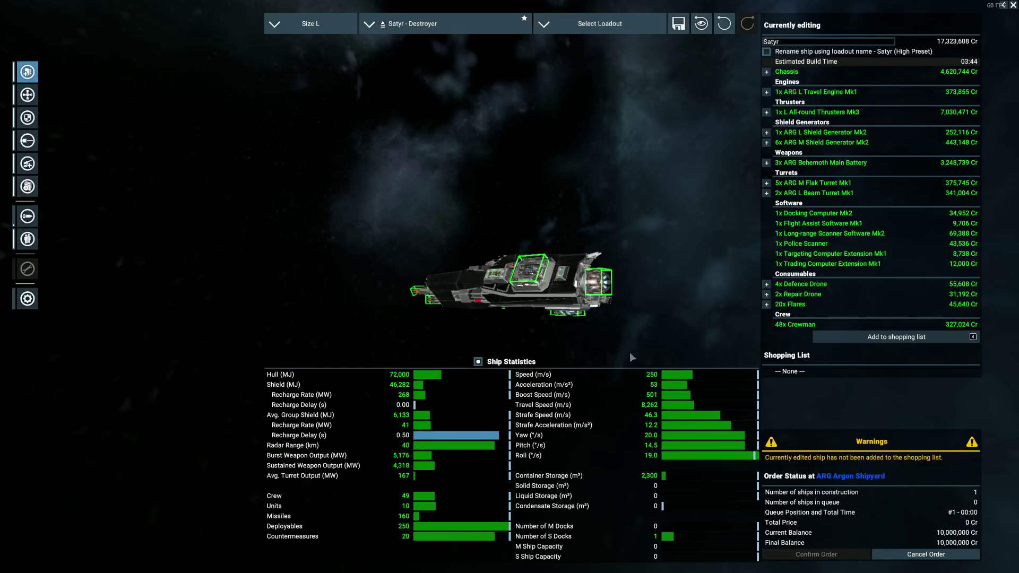
# Return from the configurator to the galaxy map around Argon Prime, then Alt+Tab to the browser.
pyautogui.press('m')
pyautogui.scroll(-3, 601, 359)
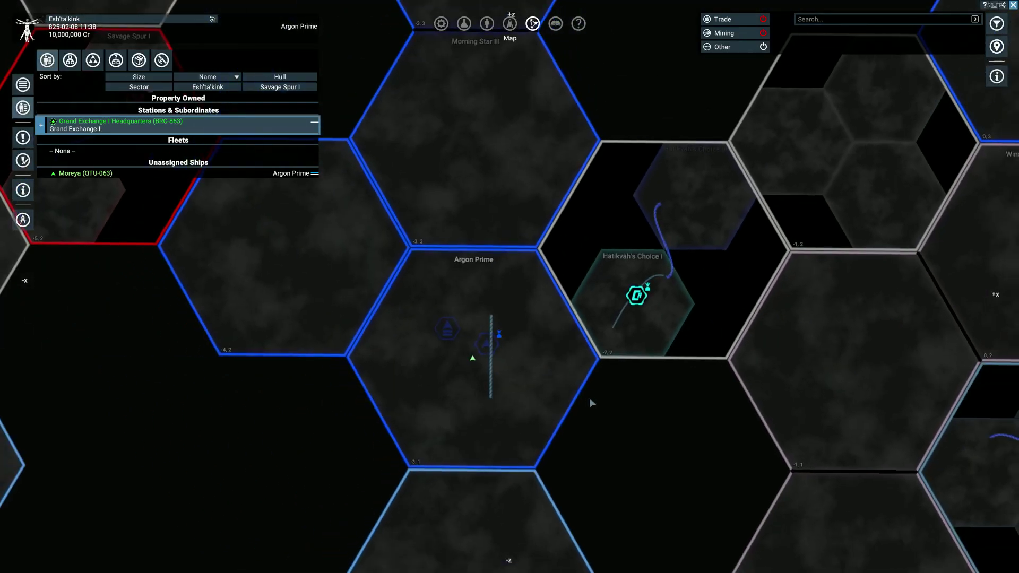
pyautogui.moveTo(621, 439); pyautogui.dragTo(512, 376)
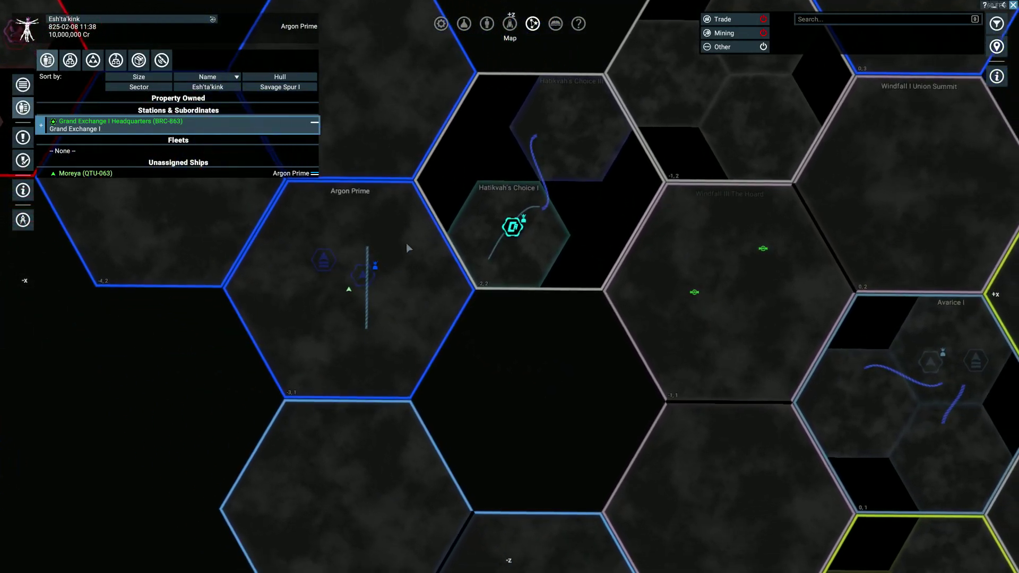
pyautogui.scroll(4, 414, 225)
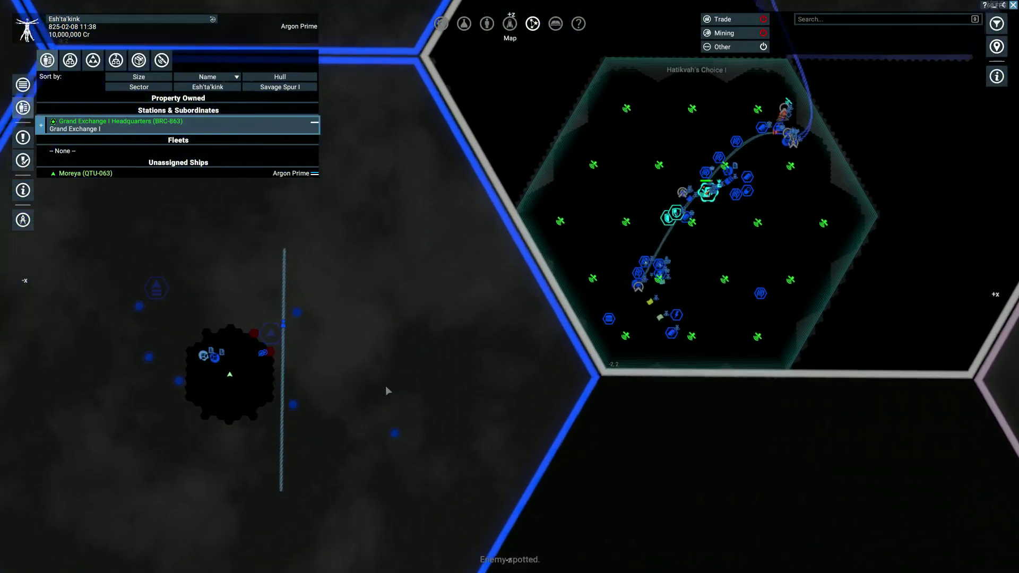
pyautogui.scroll(-2, 558, 320)
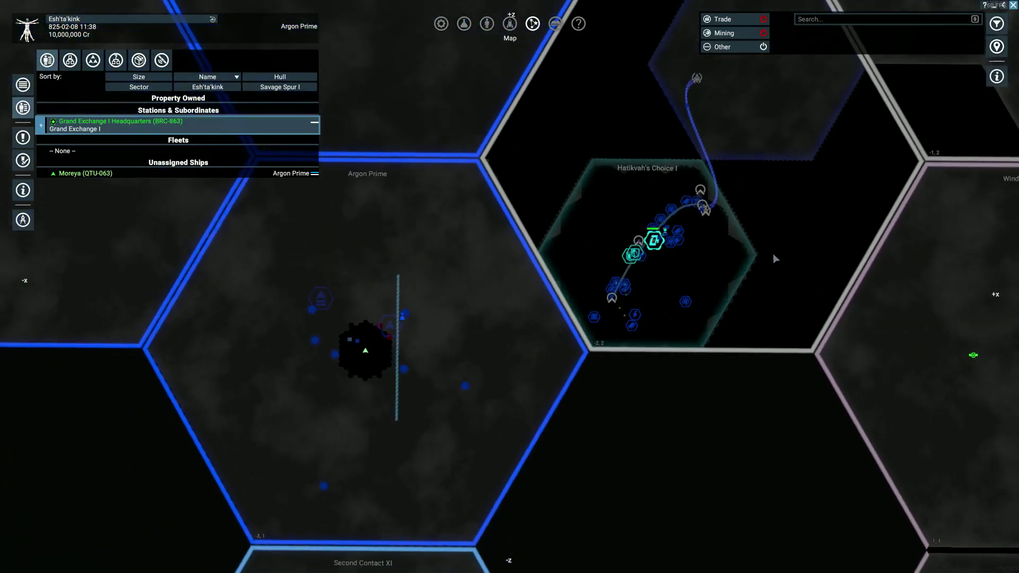
pyautogui.scroll(3, 772, 253)
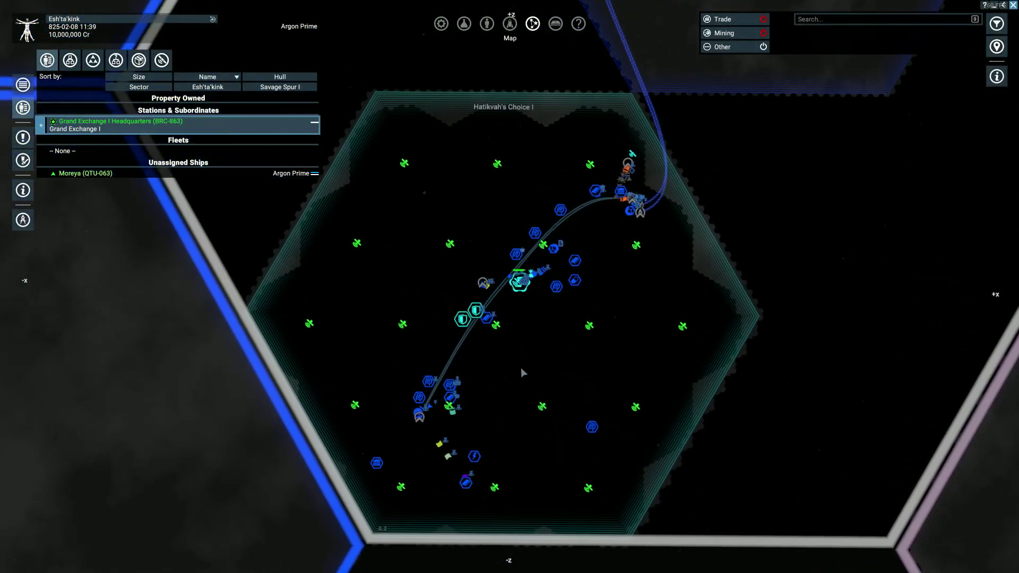
pyautogui.scroll(-3, 548, 383)
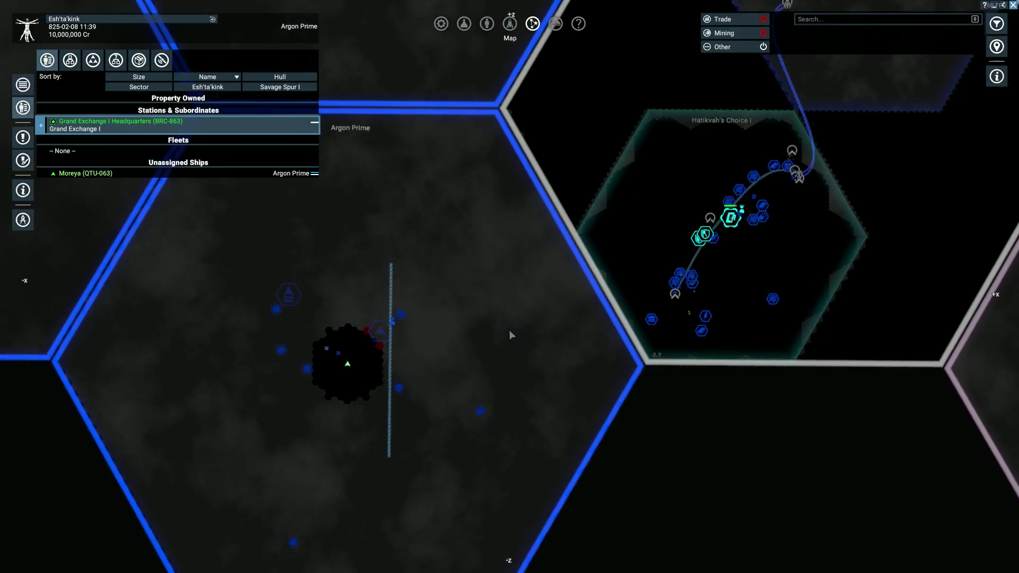
pyautogui.hotkey('alt', 'Tab')
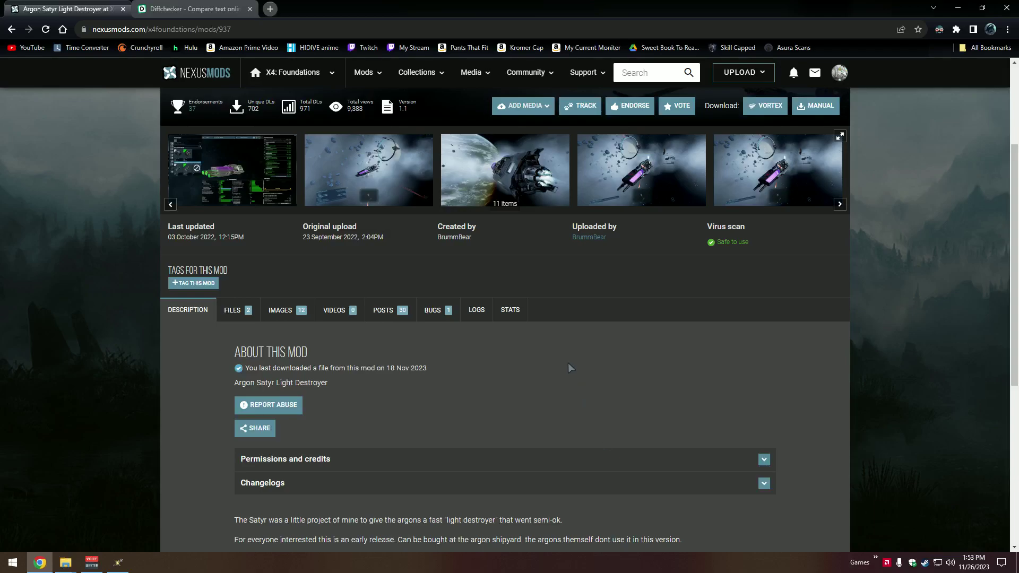
# Scroll the Satyr mod page, open POSTS, and scroll to the comment sharing the fixed 6.2 ship_arg_satyr.xml.
pyautogui.scroll(-3, 567, 365)
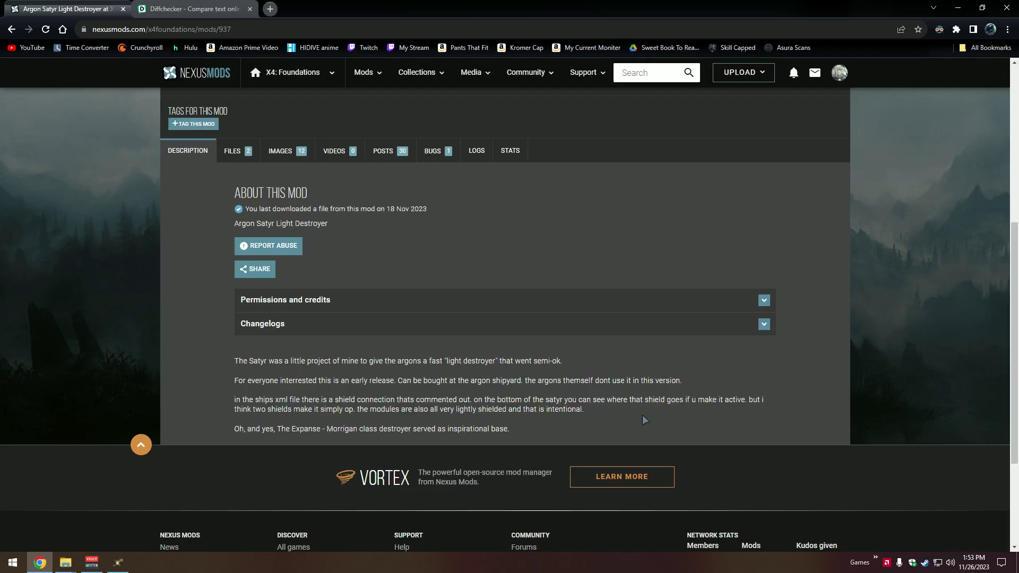
pyautogui.click(403, 156)
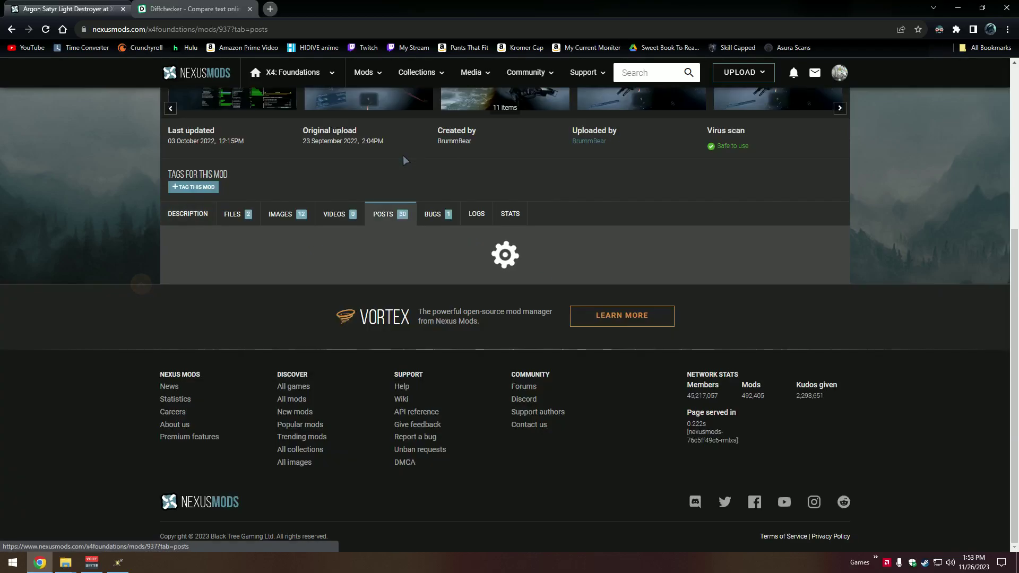
pyautogui.scroll(-2, 468, 273)
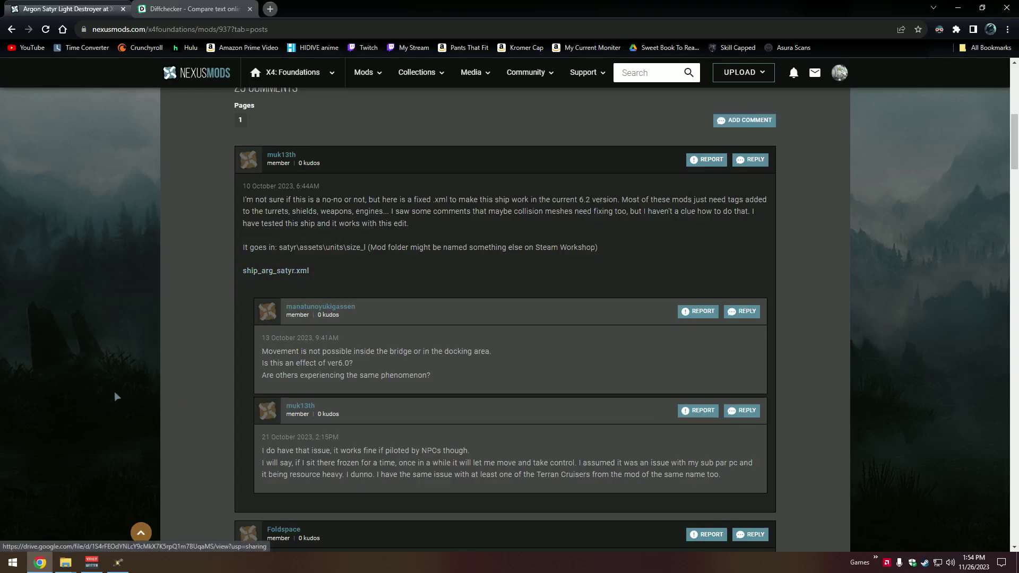
# Bring up the File Explorer windows from the taskbar and close the duplicate size_l window.
pyautogui.moveTo(67, 567)
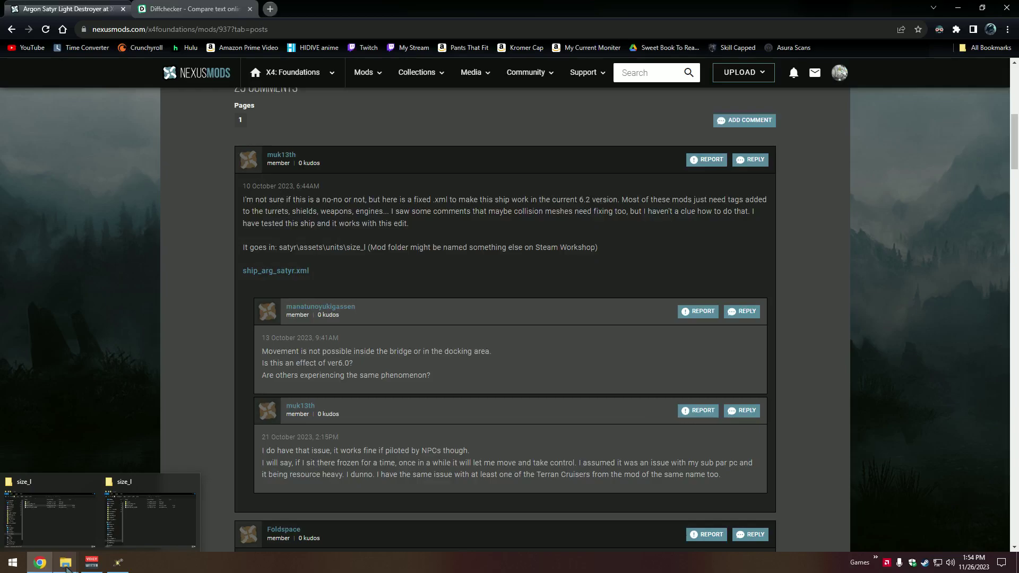
pyautogui.click(61, 519)
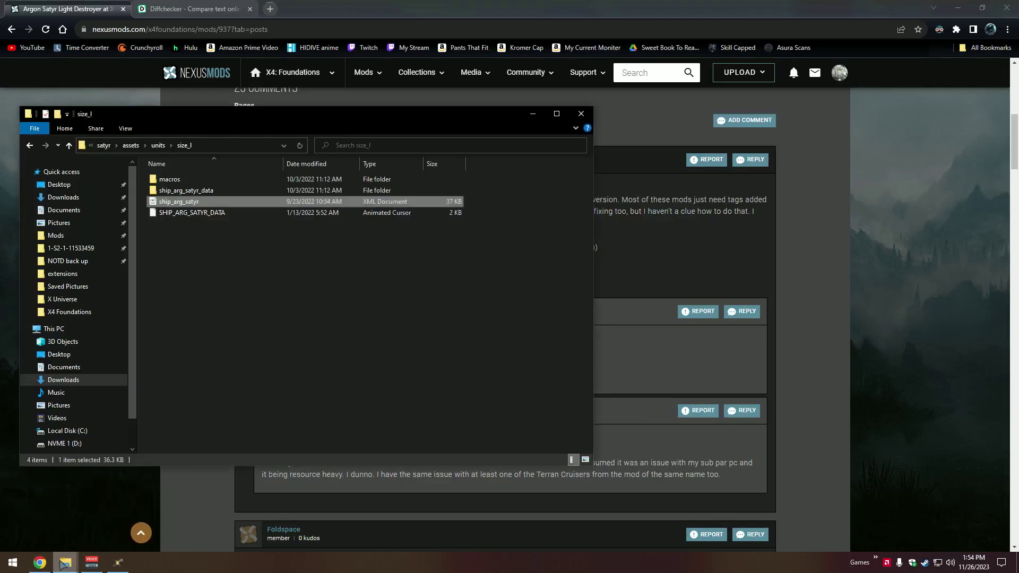
pyautogui.moveTo(65, 563)
pyautogui.click(148, 512)
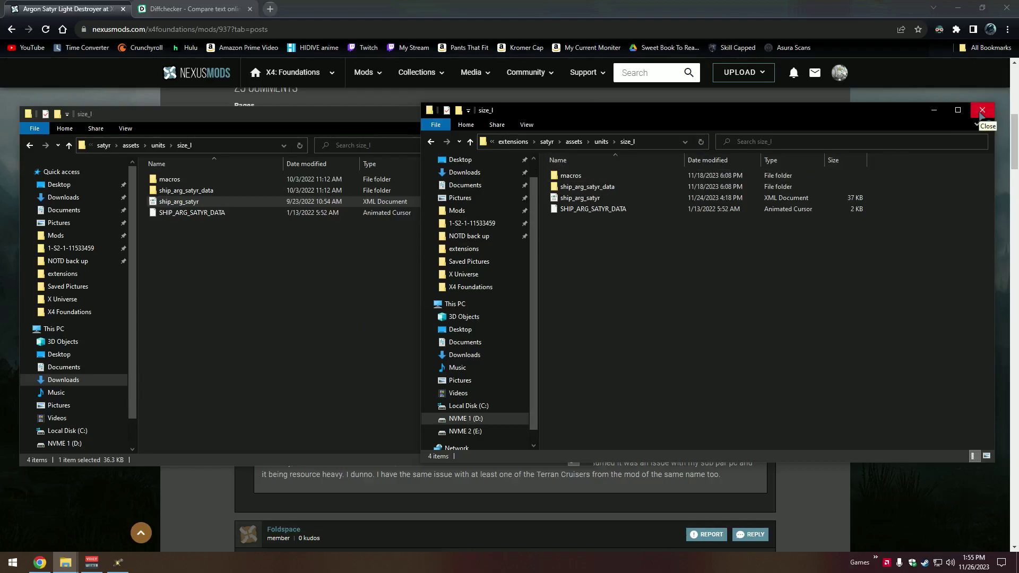
pyautogui.click(980, 113)
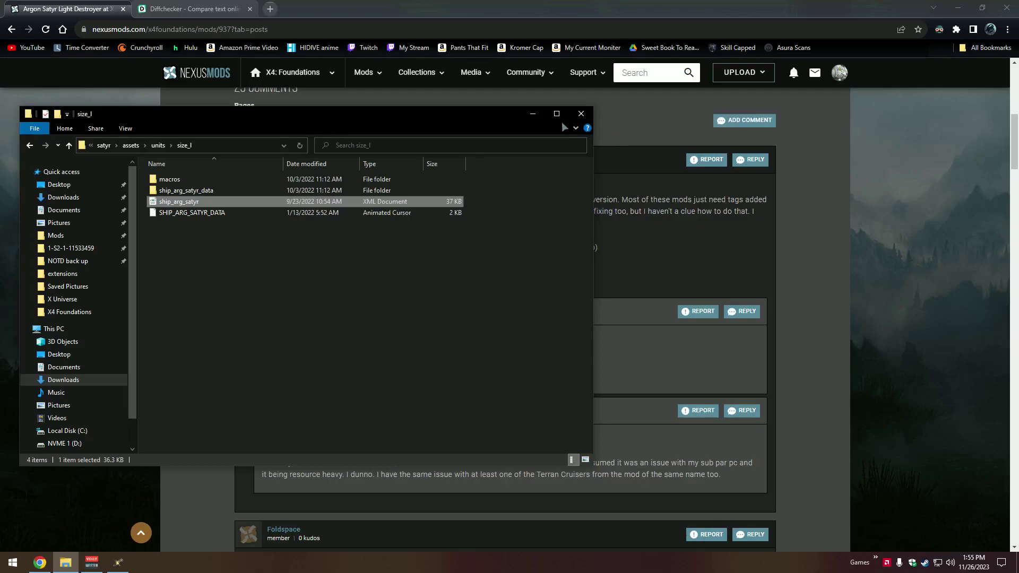
# Browse extensions > satyr > assets > units > size_l and bring up actions for ship_arg_satyr.
pyautogui.click(63, 273)
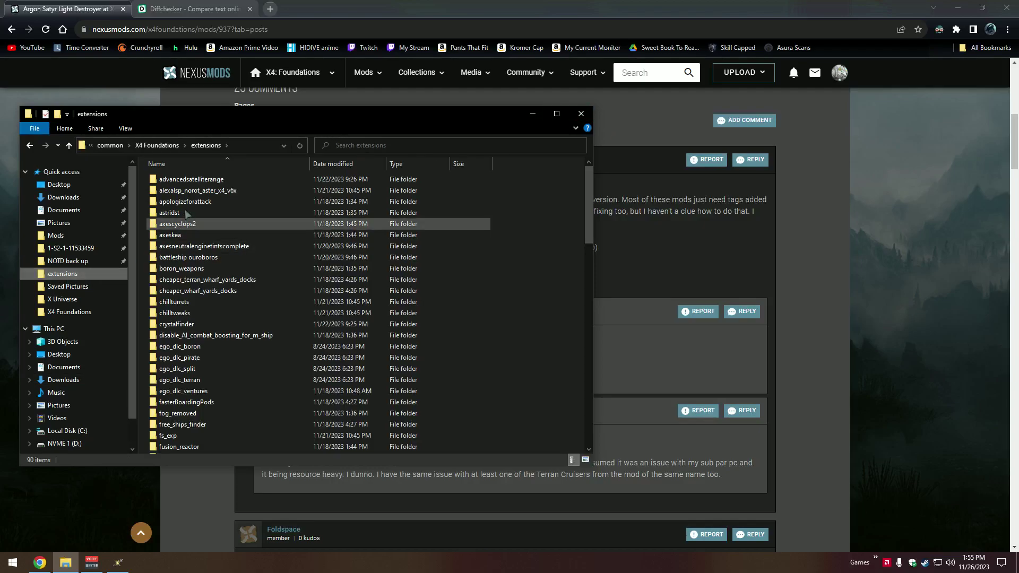
pyautogui.scroll(-13, 186, 368)
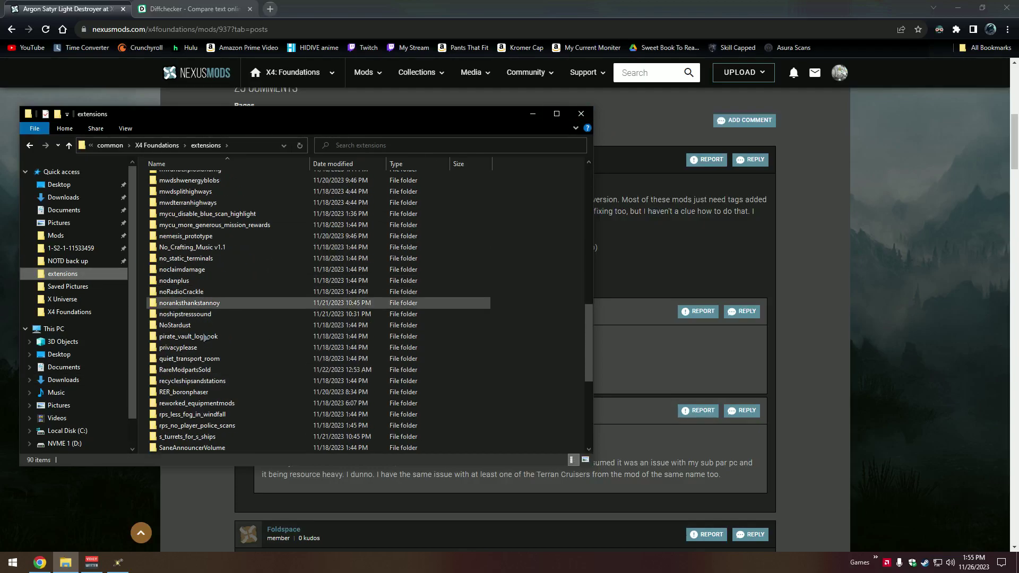
pyautogui.doubleClick(189, 393)
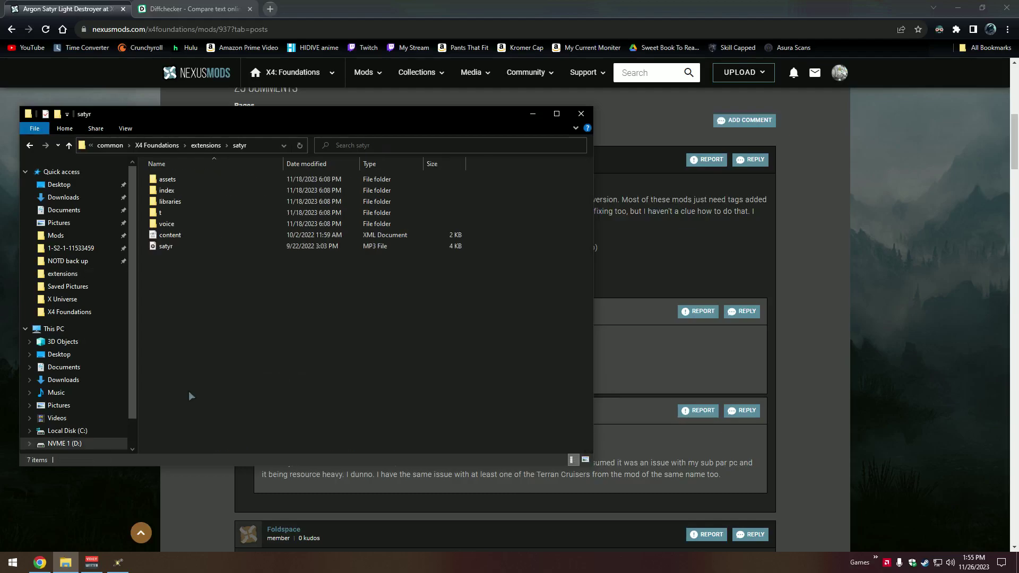
pyautogui.doubleClick(201, 179)
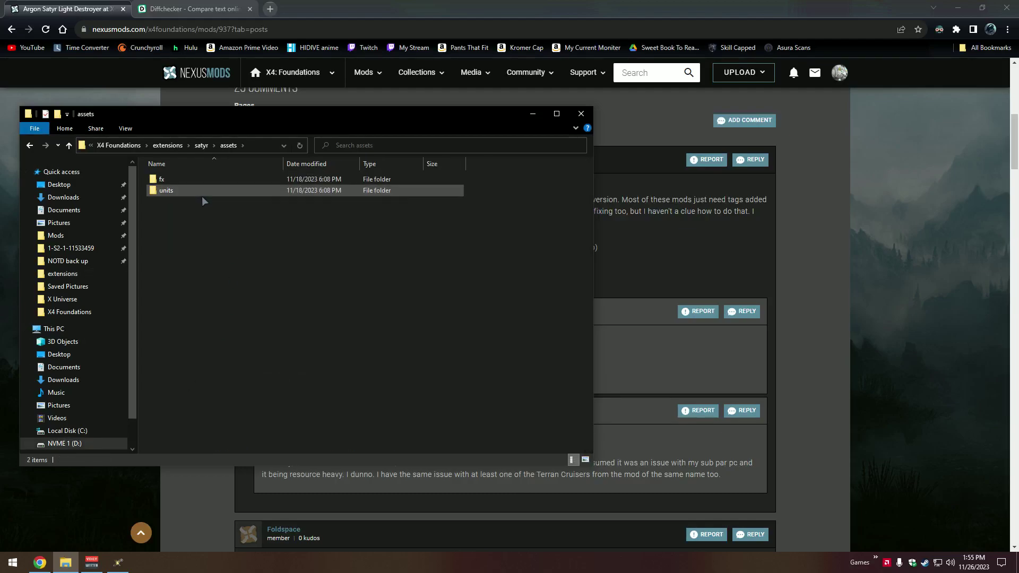
pyautogui.doubleClick(207, 192)
pyautogui.doubleClick(207, 183)
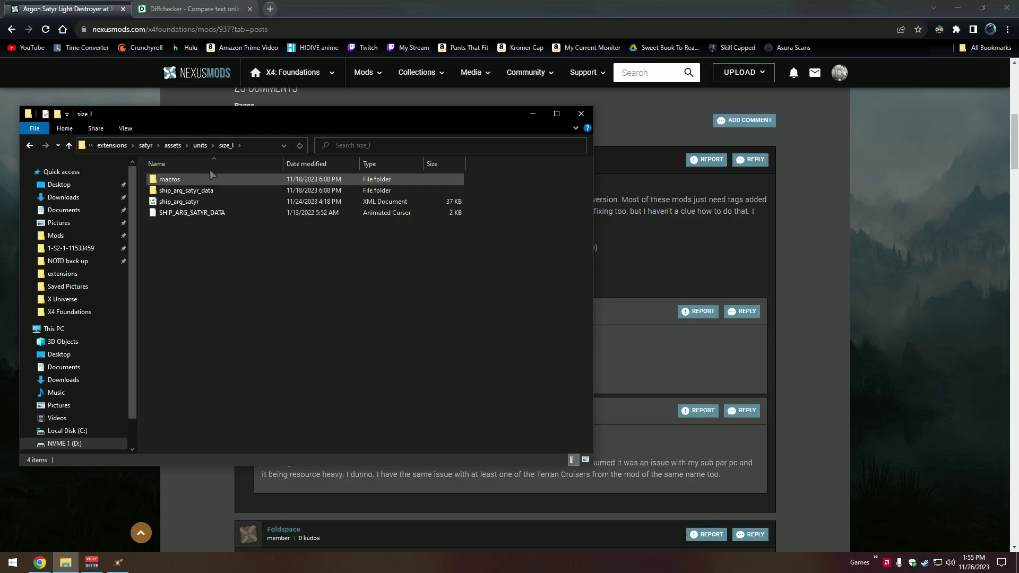
pyautogui.rightClick(214, 203)
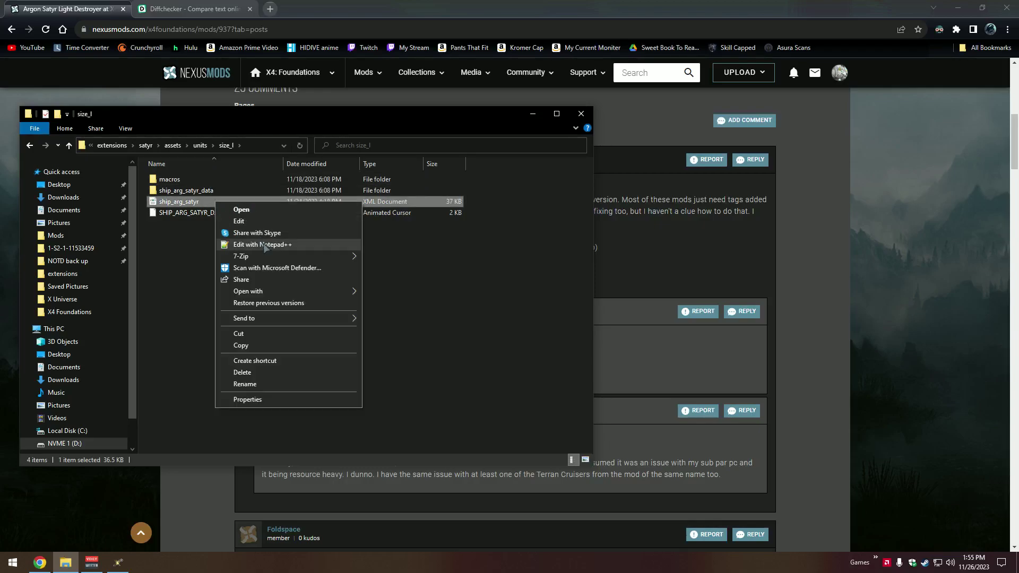
# Open ship_arg_satyr.xml in Notepad++, select all and copy its 845 lines, then close Notepad++.
pyautogui.click(265, 245)
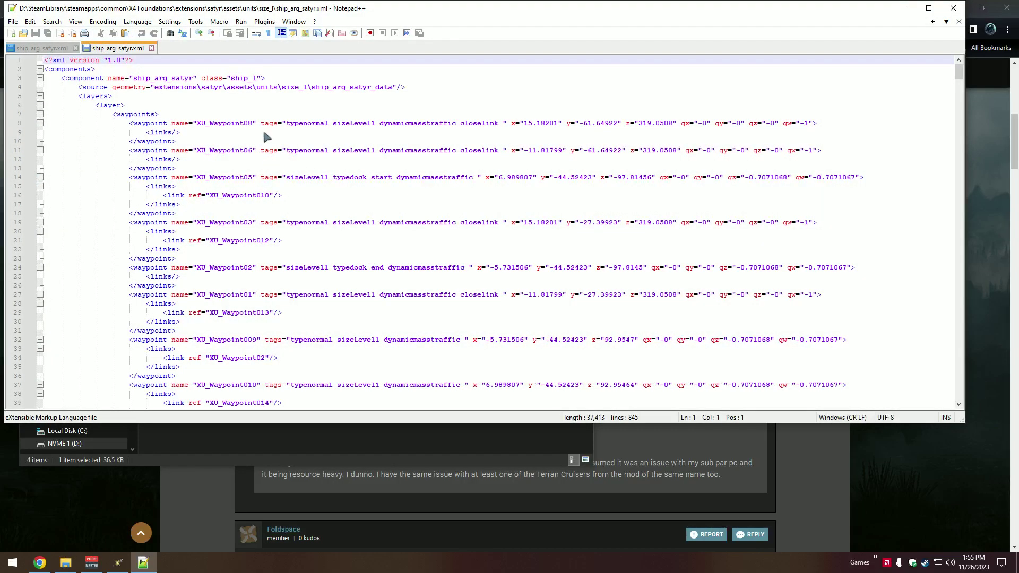
pyautogui.click(325, 114)
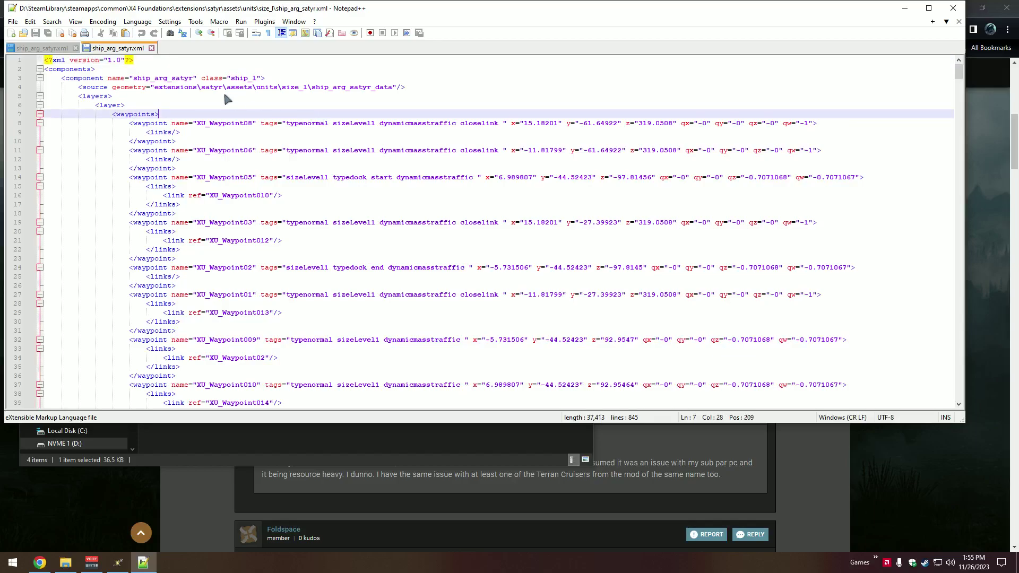
pyautogui.rightClick(416, 92)
pyautogui.click(462, 151)
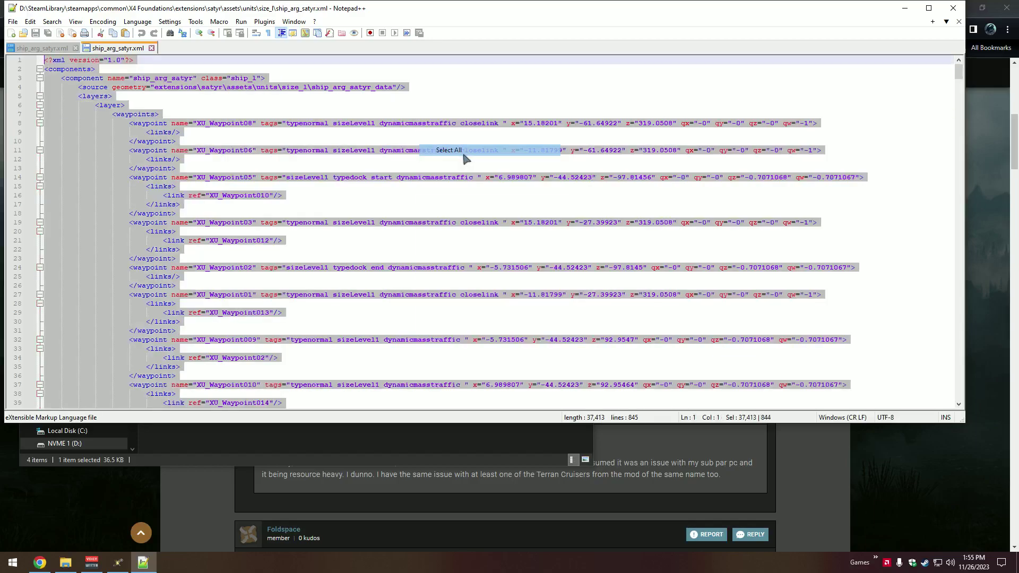
pyautogui.rightClick(471, 127)
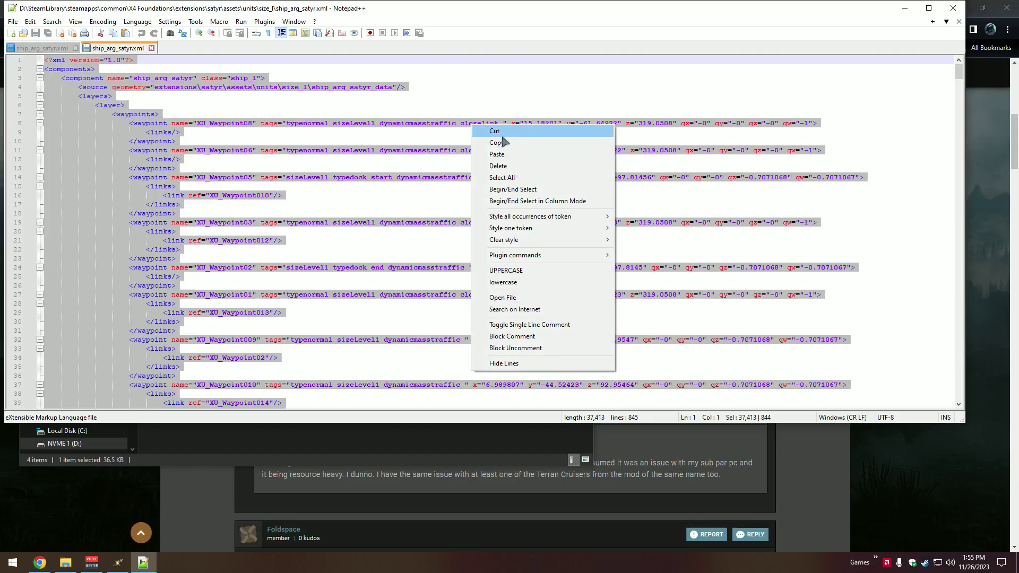
pyautogui.click(498, 142)
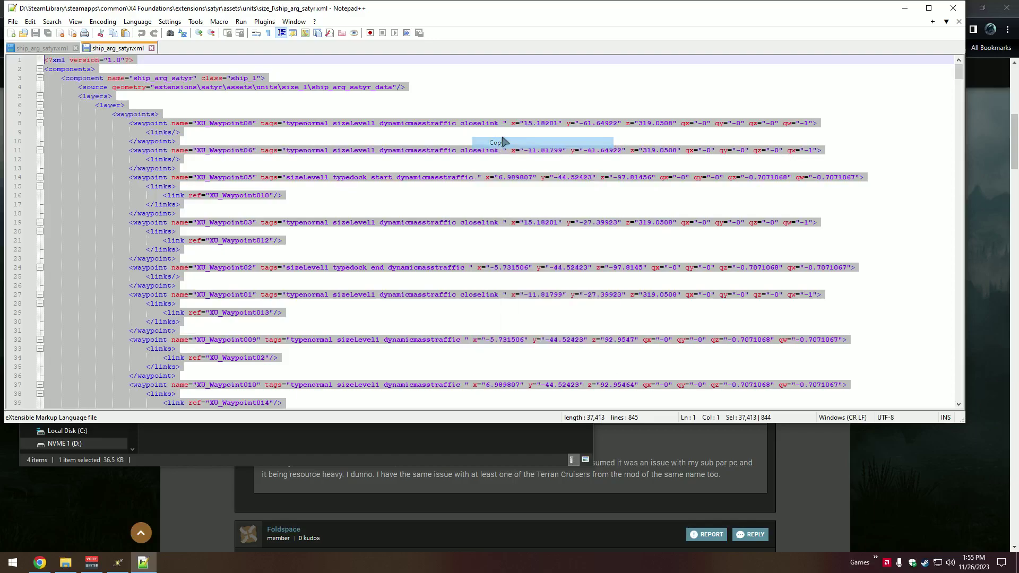
pyautogui.click(953, 7)
# Paste the edited XML into Diffchecker's Changed text and run the diff: 0 removals, 18 additions.
pyautogui.click(200, 8)
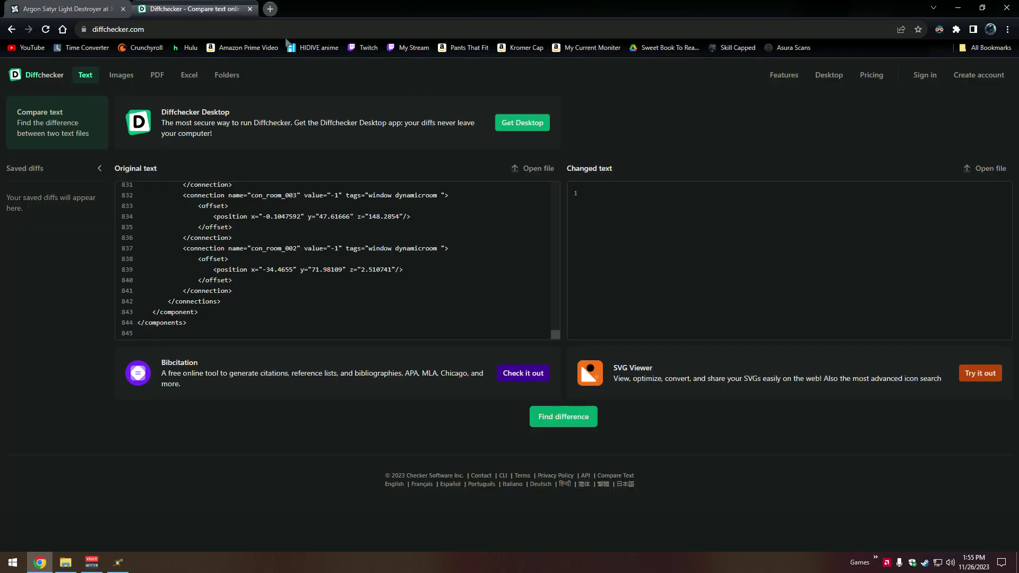
pyautogui.click(660, 243)
pyautogui.rightClick(660, 244)
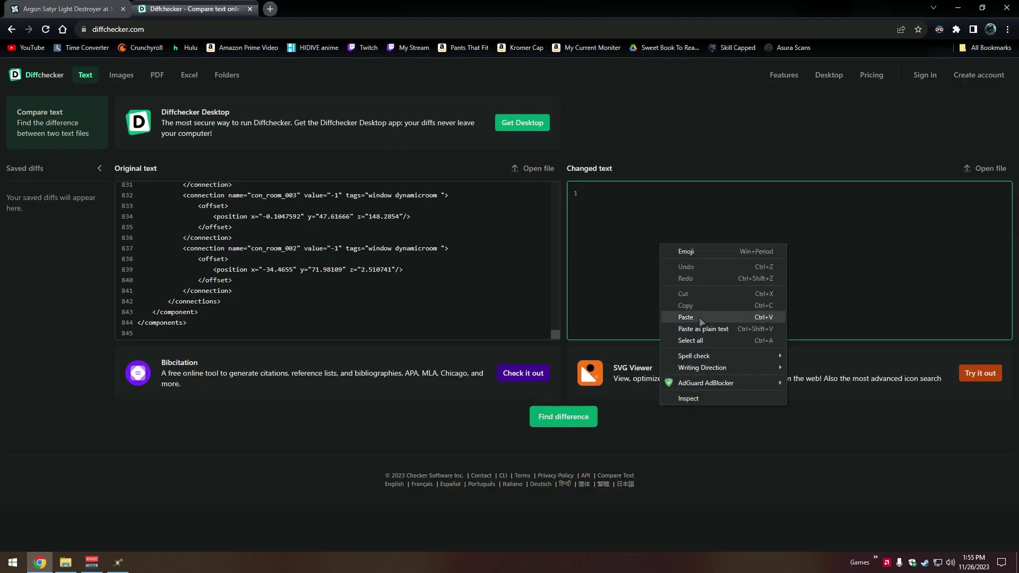
pyautogui.click(701, 320)
pyautogui.click(583, 414)
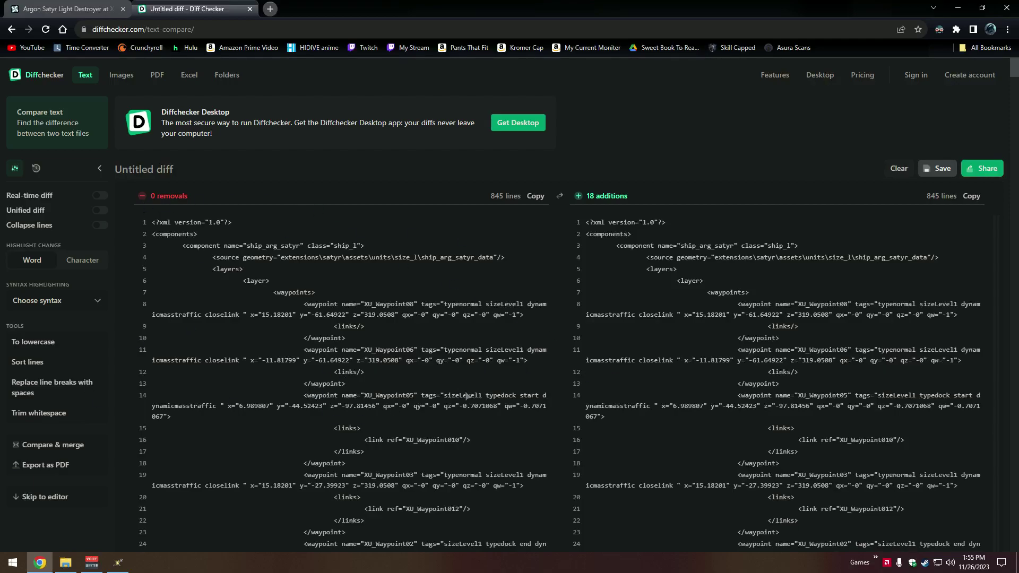
pyautogui.scroll(-4, 616, 365)
pyautogui.scroll(-8, 963, 331)
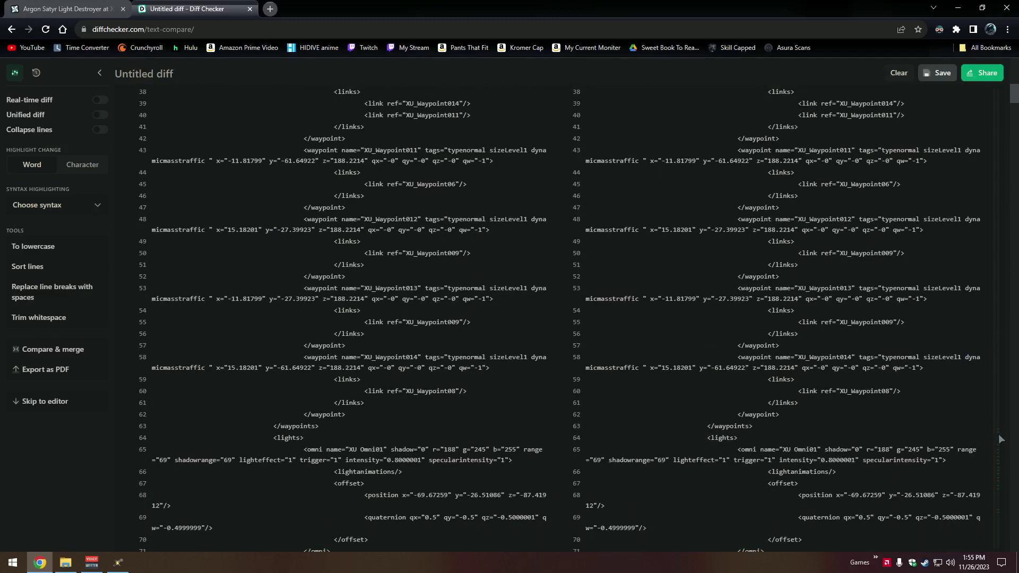
pyautogui.scroll(-20, 997, 438)
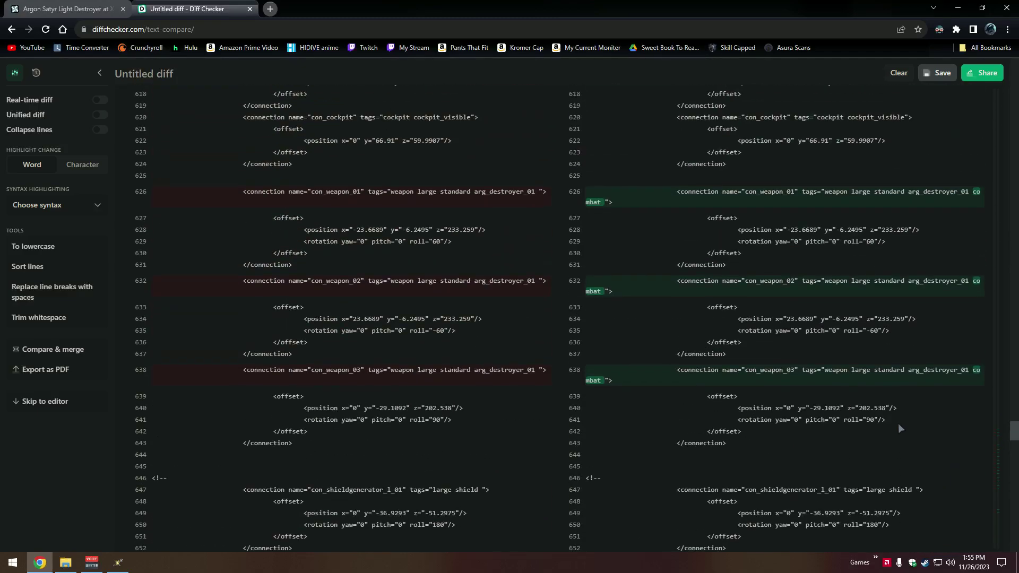
pyautogui.scroll(-1, 885, 422)
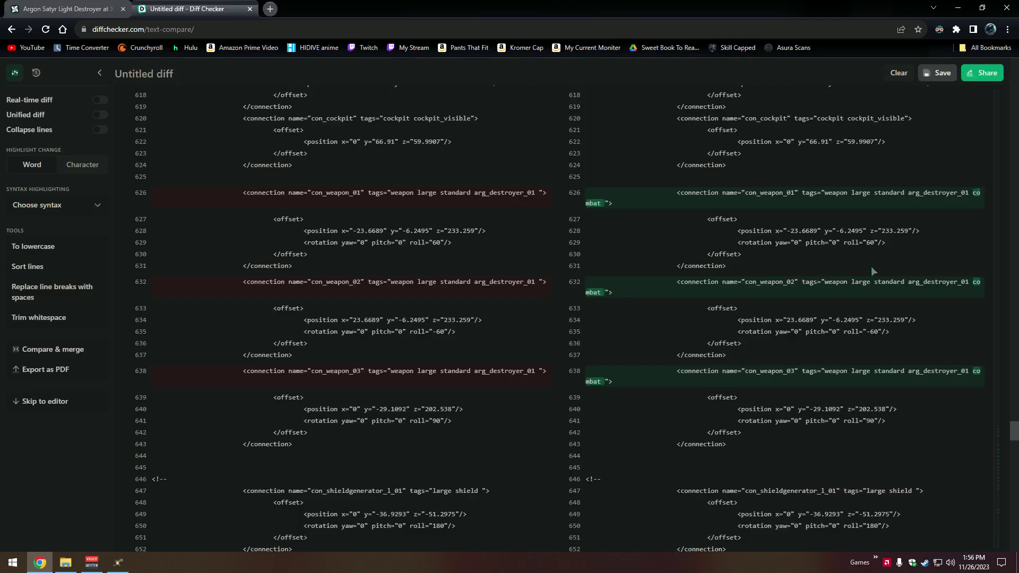
pyautogui.scroll(-4, 696, 437)
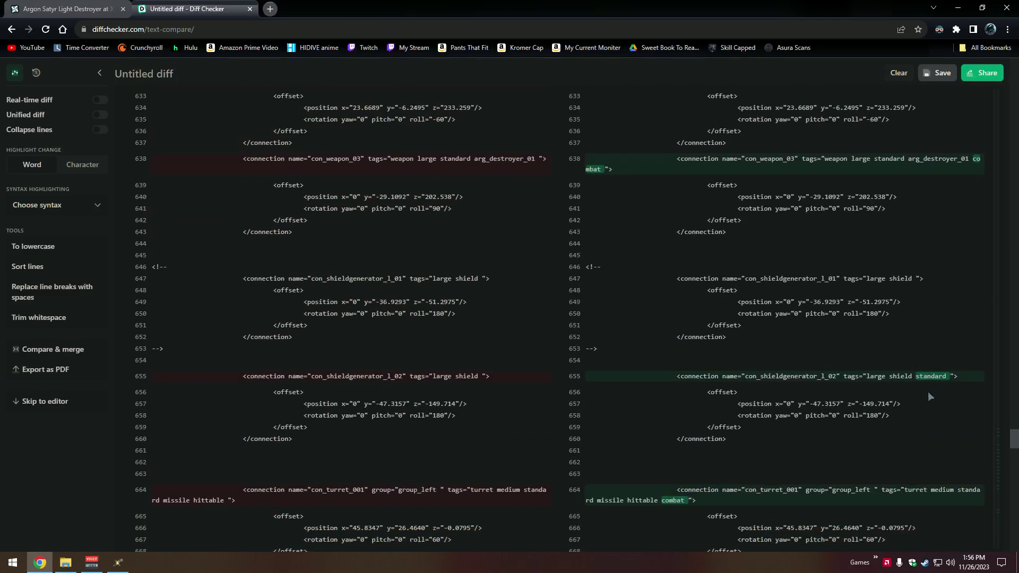
pyautogui.scroll(-3, 446, 318)
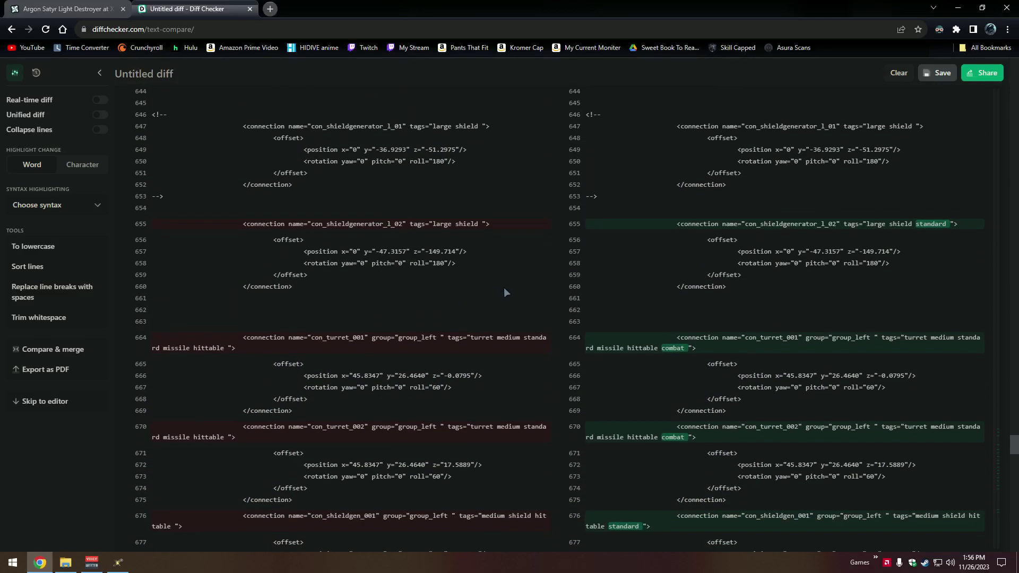
pyautogui.scroll(-6, 730, 344)
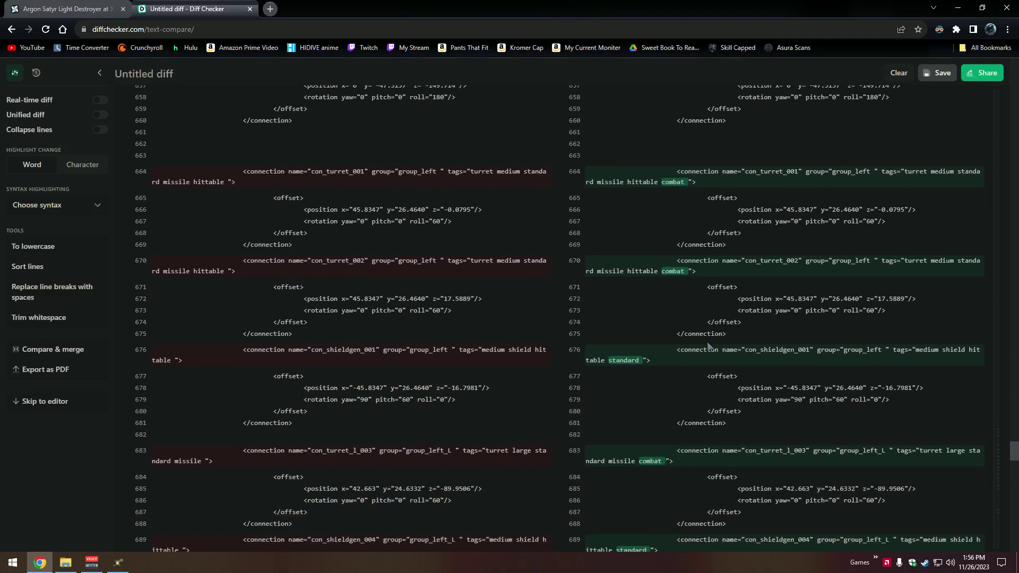
pyautogui.scroll(-5, 644, 293)
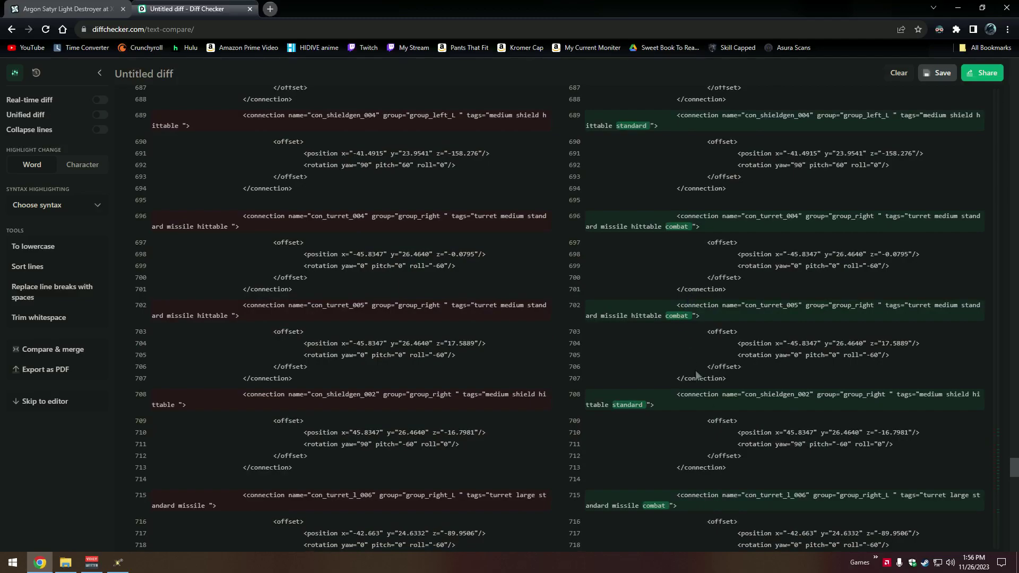
pyautogui.scroll(-3, 680, 399)
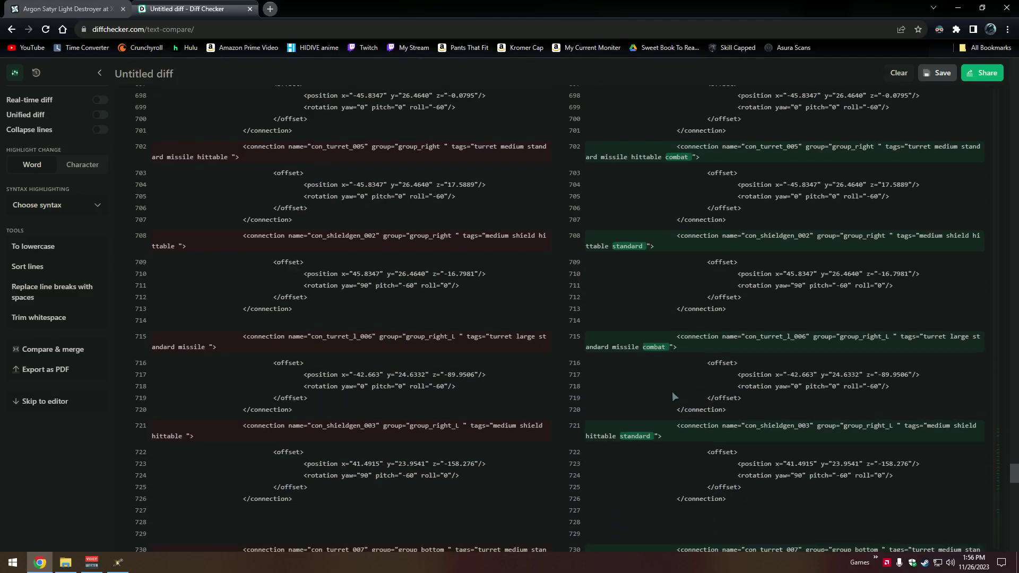
pyautogui.scroll(-2, 673, 395)
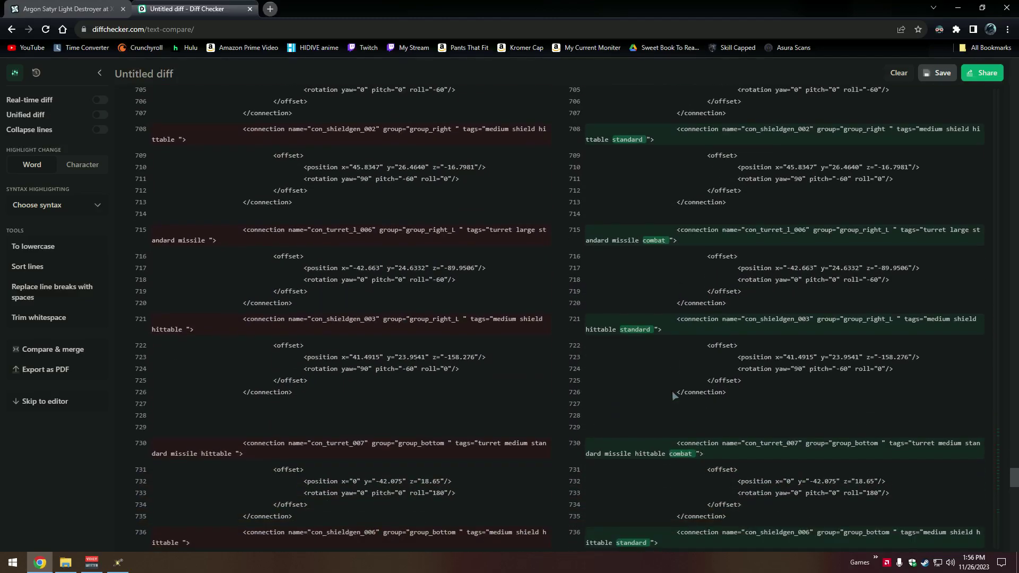
pyautogui.scroll(-2, 673, 395)
pyautogui.scroll(-3, 676, 386)
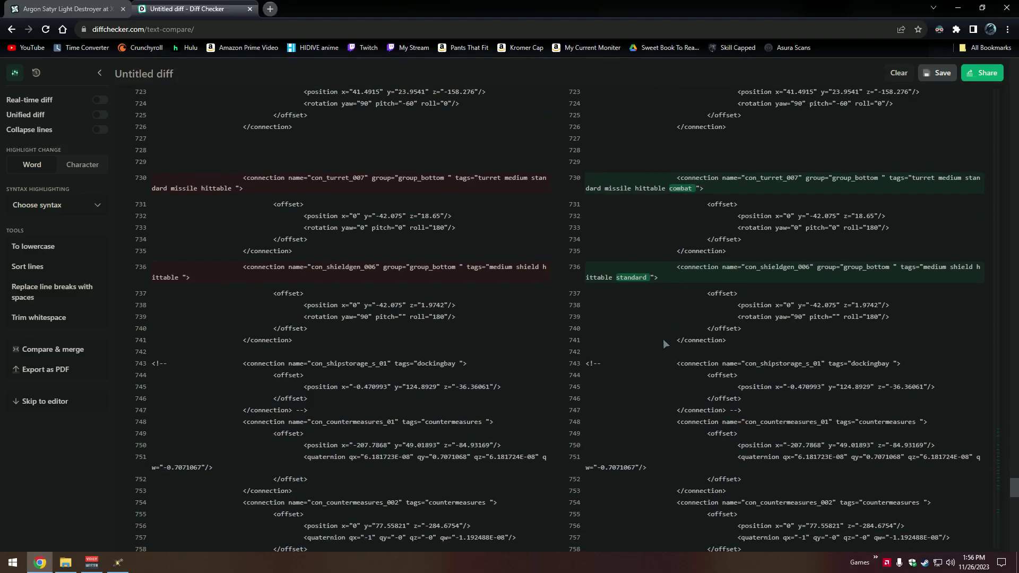
pyautogui.scroll(-6, 664, 343)
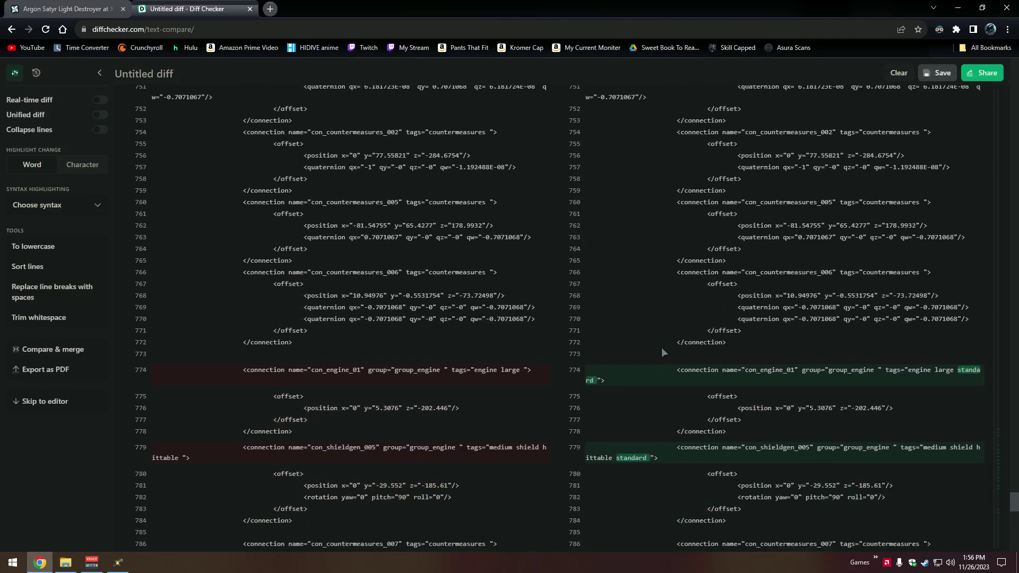
pyautogui.scroll(-3, 662, 351)
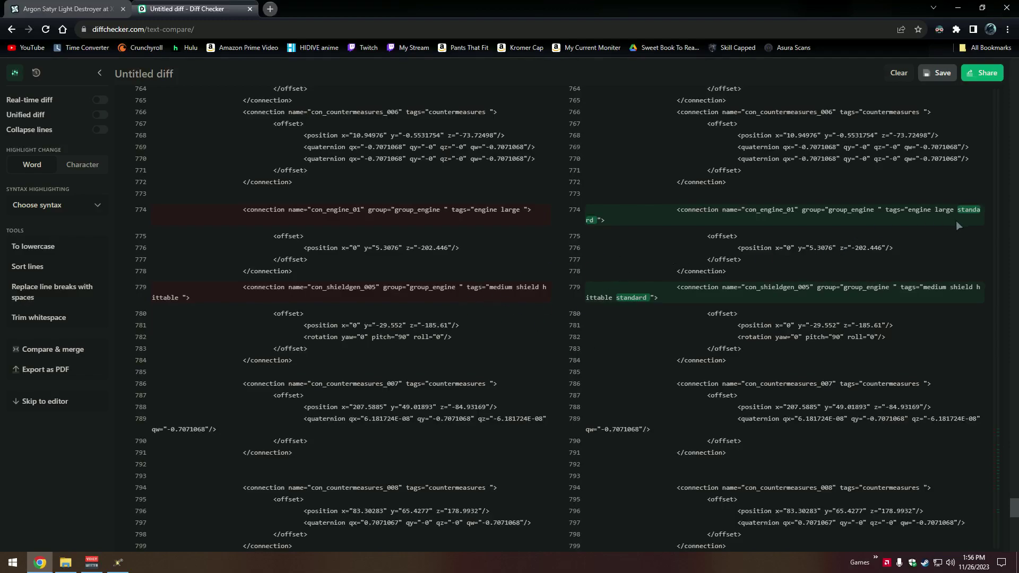
pyautogui.scroll(-2, 931, 234)
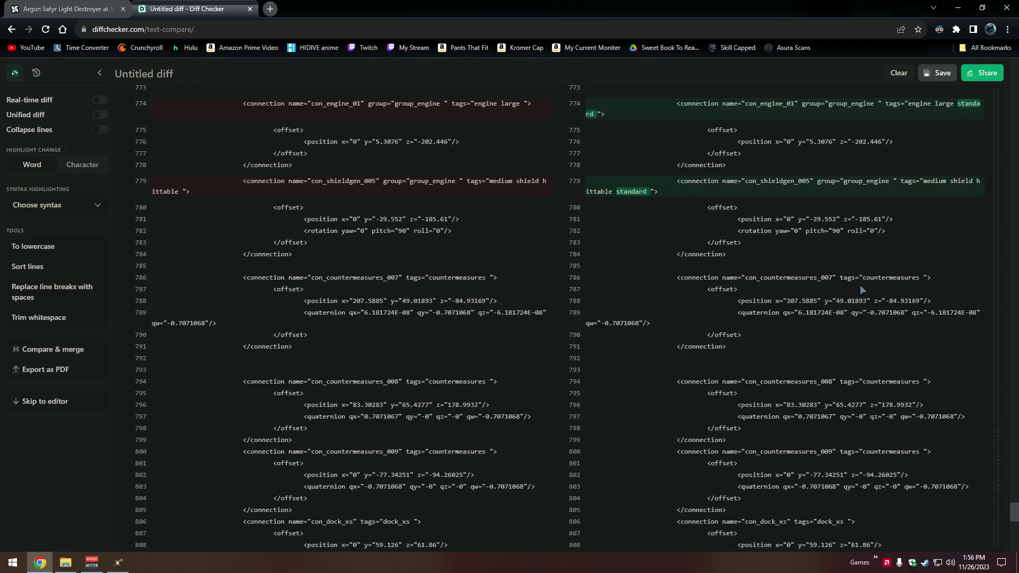
pyautogui.scroll(-6, 857, 292)
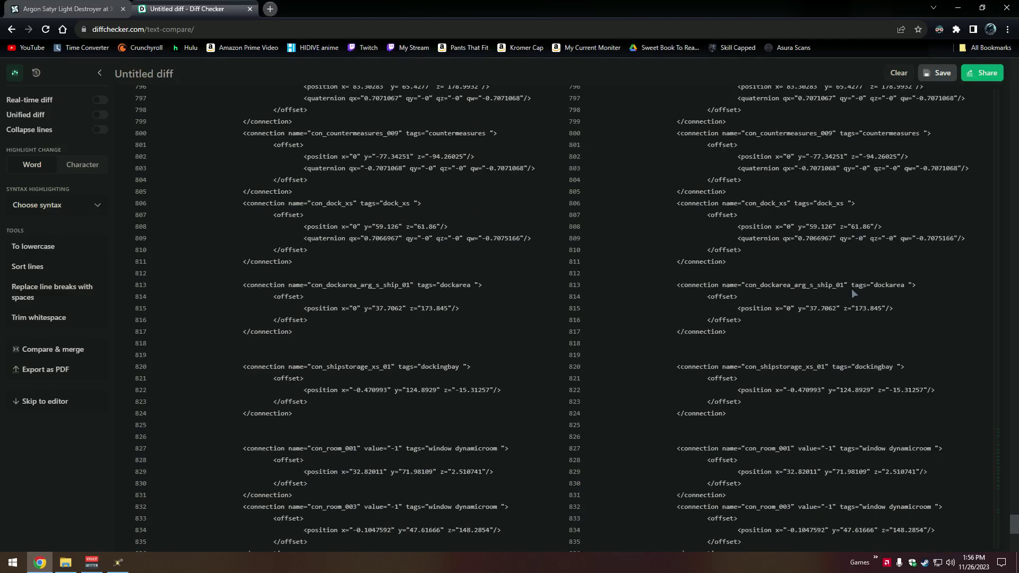
pyautogui.scroll(-1, 851, 288)
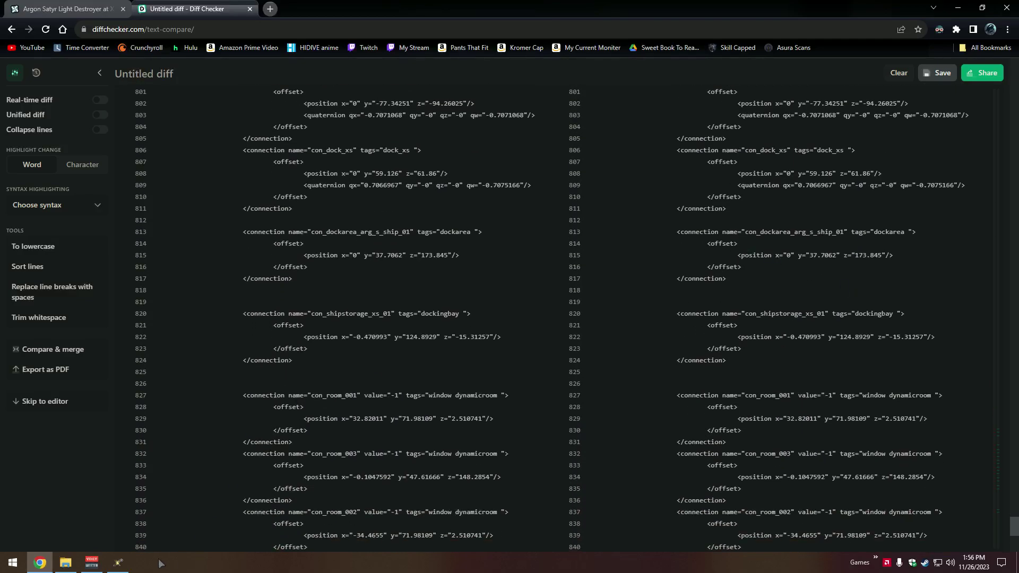
# Back in X4, preview a High Preset Satyr - Destroyer at ARG Argon Shipyard (17,299,896 Cr), then cancel.
pyautogui.click(122, 566)
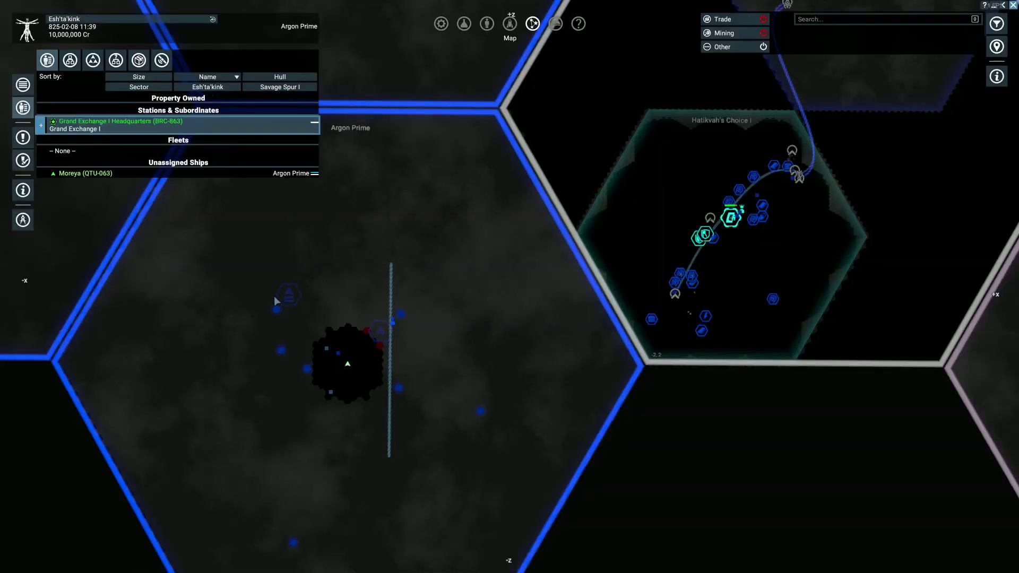
pyautogui.rightClick(292, 300)
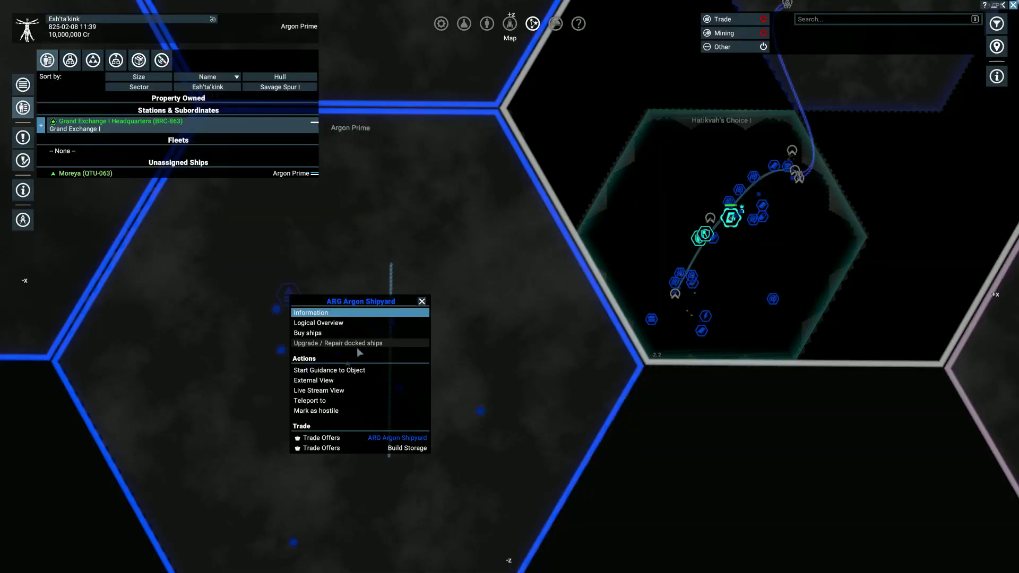
pyautogui.click(366, 333)
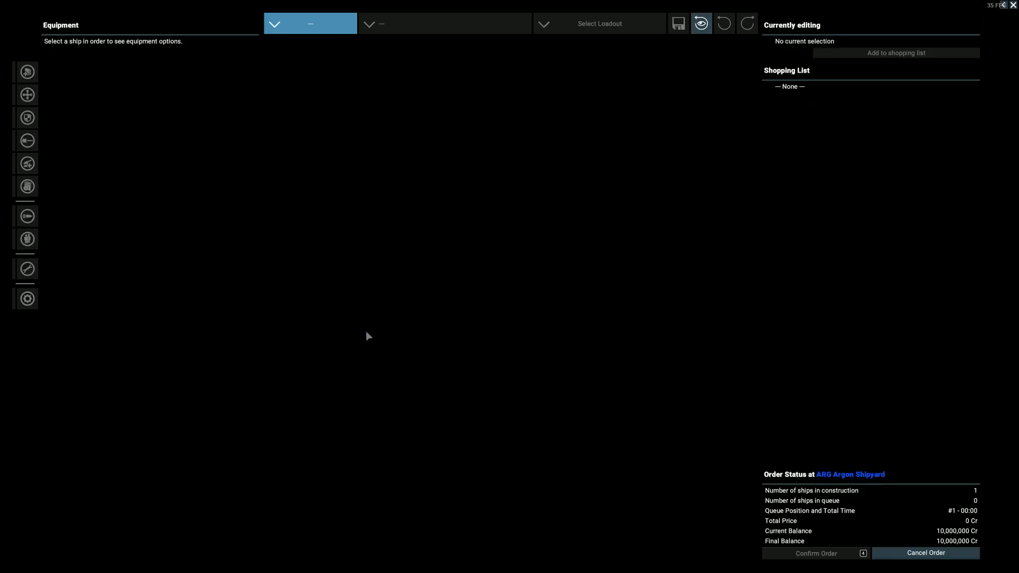
pyautogui.click(334, 31)
pyautogui.click(310, 69)
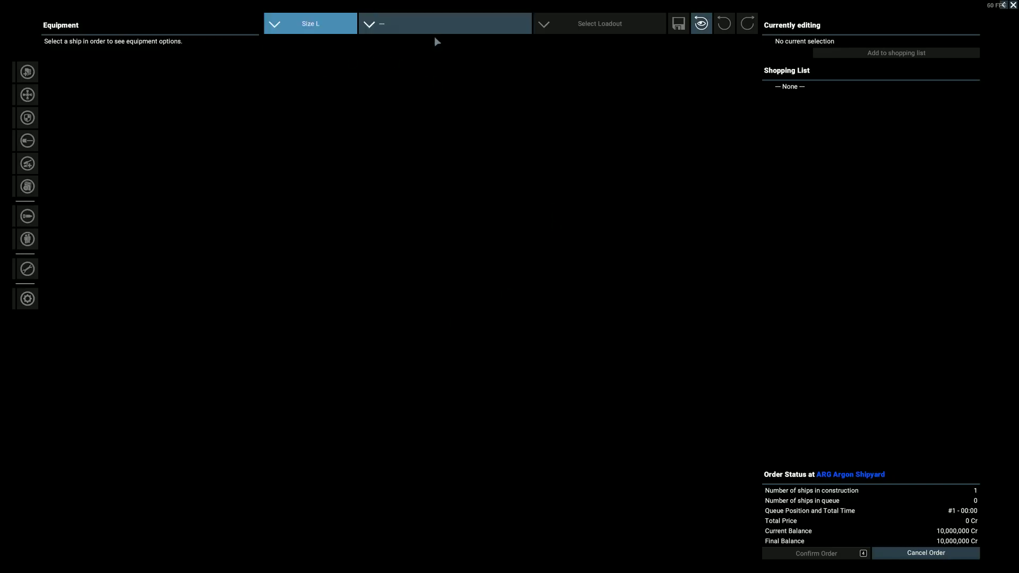
pyautogui.click(434, 29)
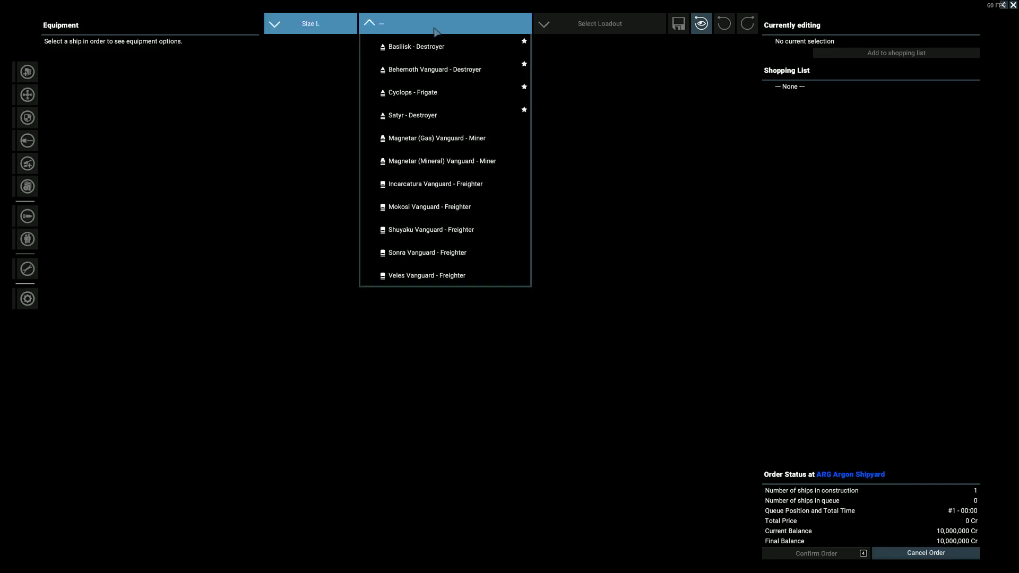
pyautogui.click(440, 114)
pyautogui.click(586, 37)
pyautogui.click(611, 115)
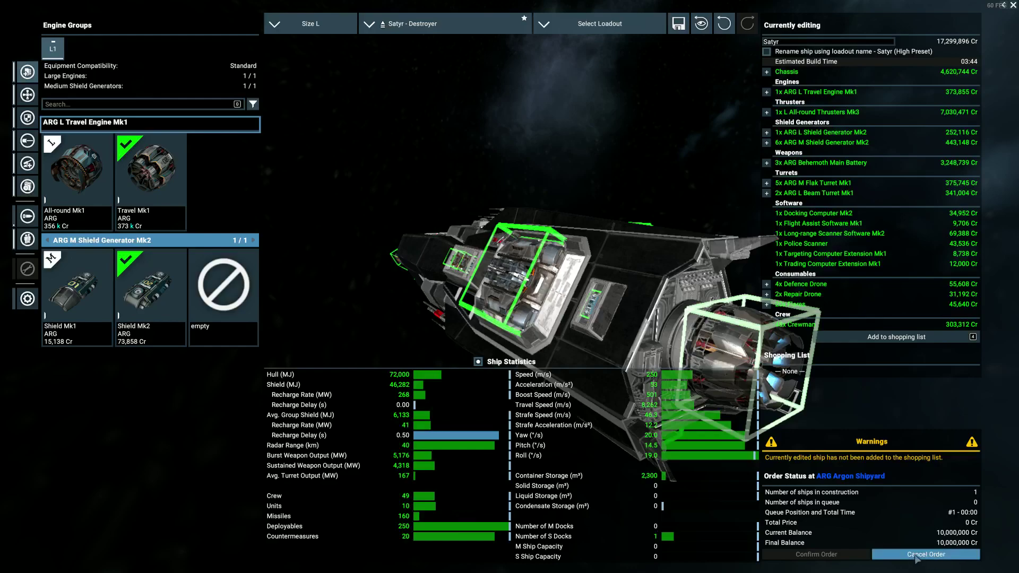
pyautogui.click(917, 558)
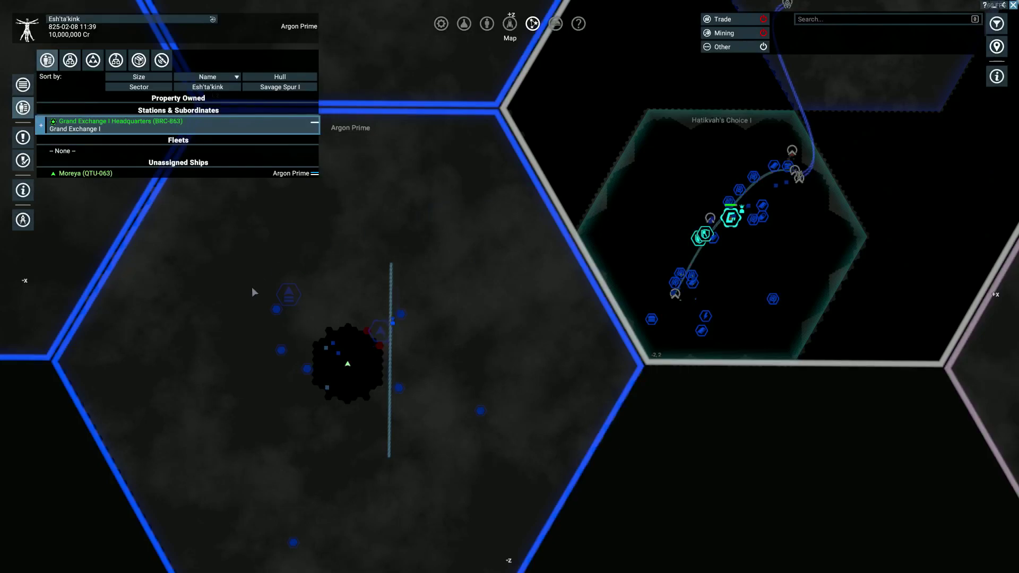
# Configure the Size L Satyr - Destroyer with High Preset at ARG Argon Shipyard and rotate the model to inspect it.
pyautogui.rightClick(288, 295)
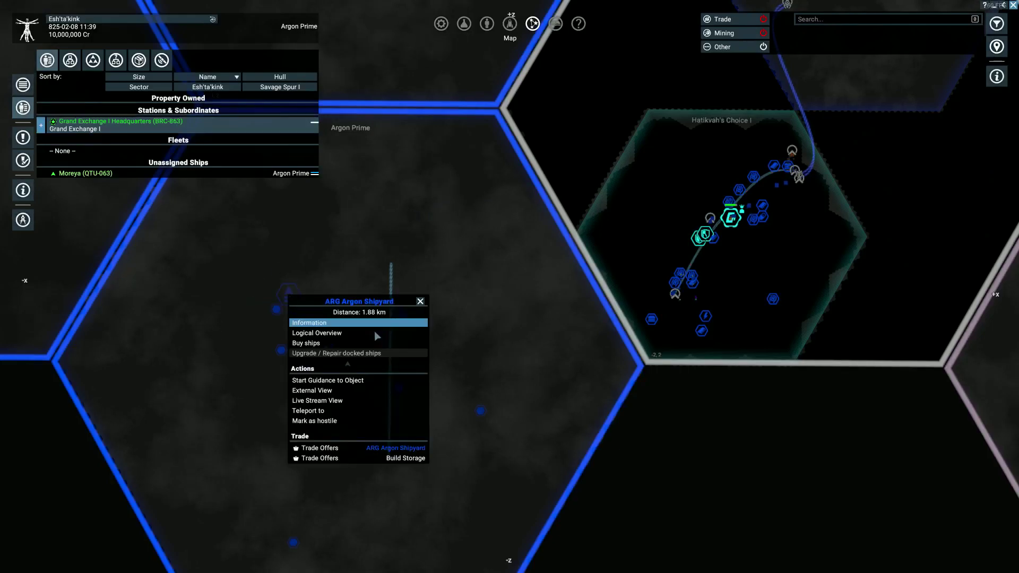
pyautogui.click(341, 343)
pyautogui.click(293, 20)
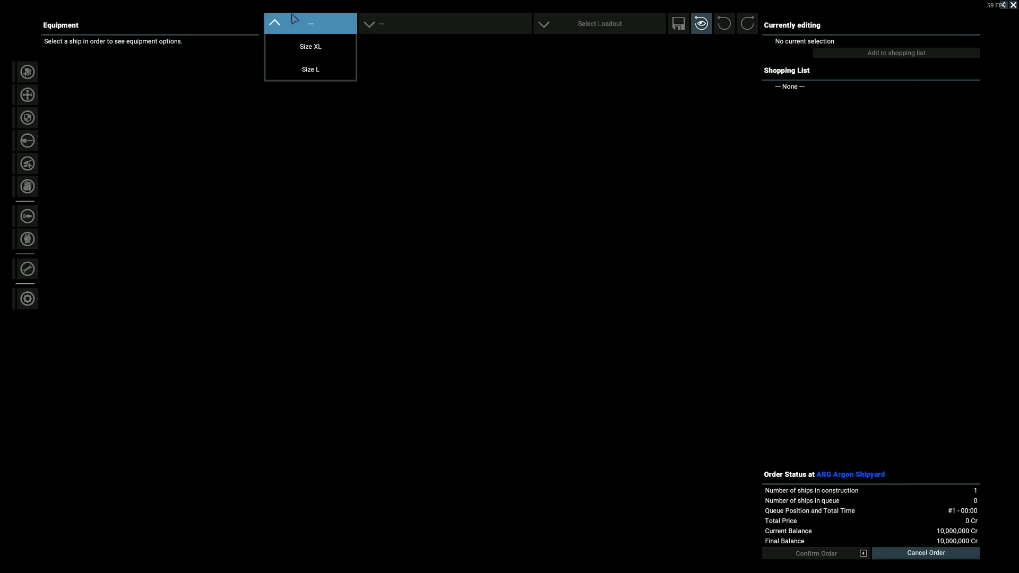
pyautogui.click(310, 69)
pyautogui.click(438, 26)
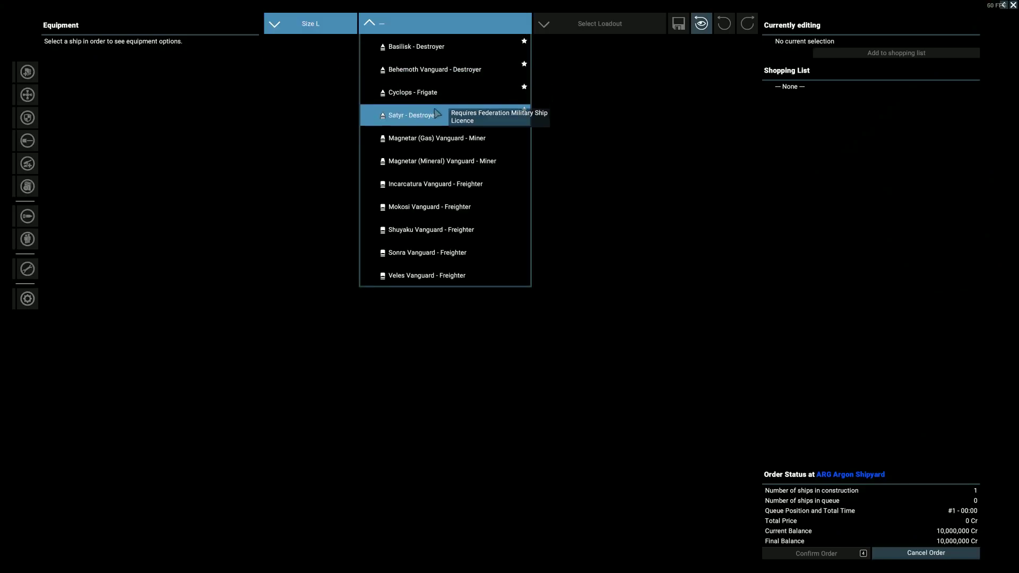
pyautogui.click(436, 113)
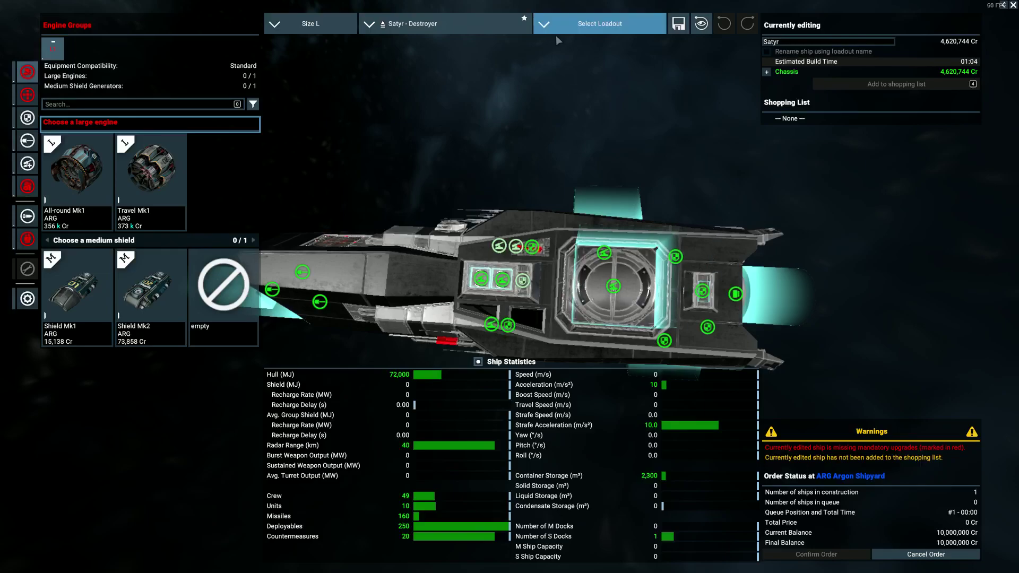
pyautogui.click(583, 24)
pyautogui.click(610, 114)
pyautogui.moveTo(635, 153)
pyautogui.mouseDown()
pyautogui.moveTo(480, 84)
pyautogui.moveTo(505, 119)
pyautogui.moveTo(533, 128)
pyautogui.mouseUp()
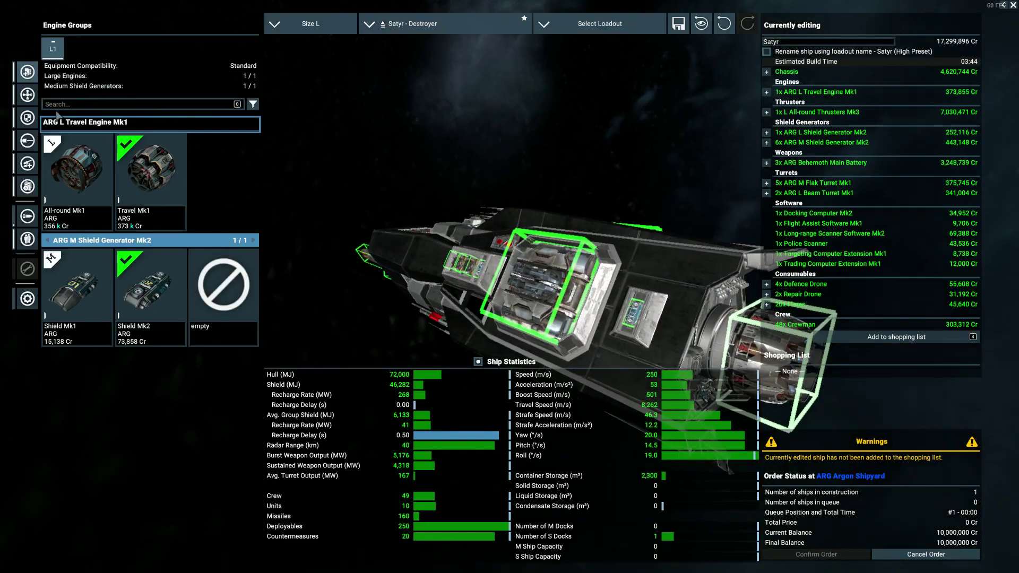
# Fit cheaper All-round Mk1 thrusters and review the shield, weapon, turret and software options.
pyautogui.click(27, 95)
pyautogui.click(75, 115)
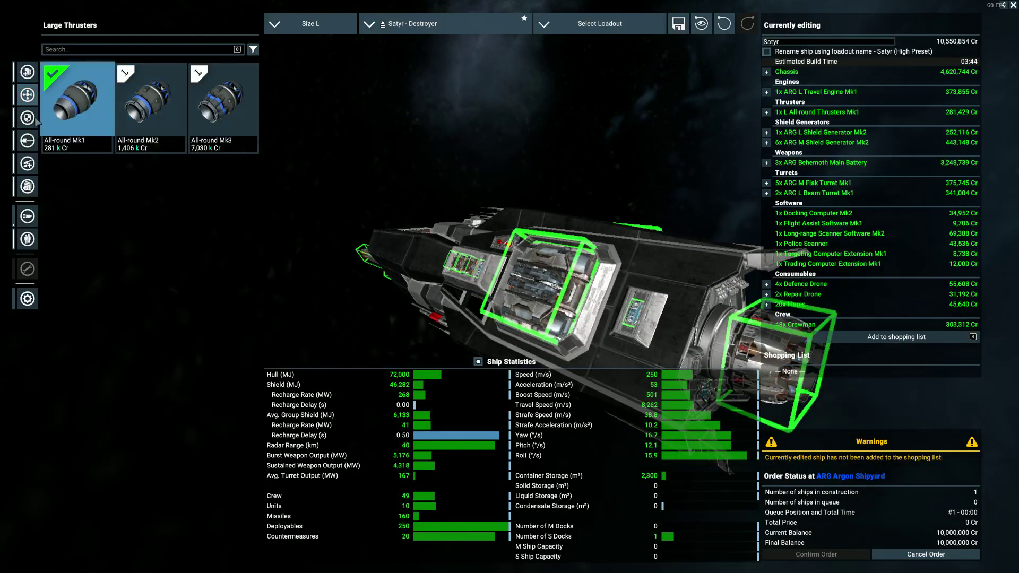
pyautogui.click(28, 117)
pyautogui.click(28, 142)
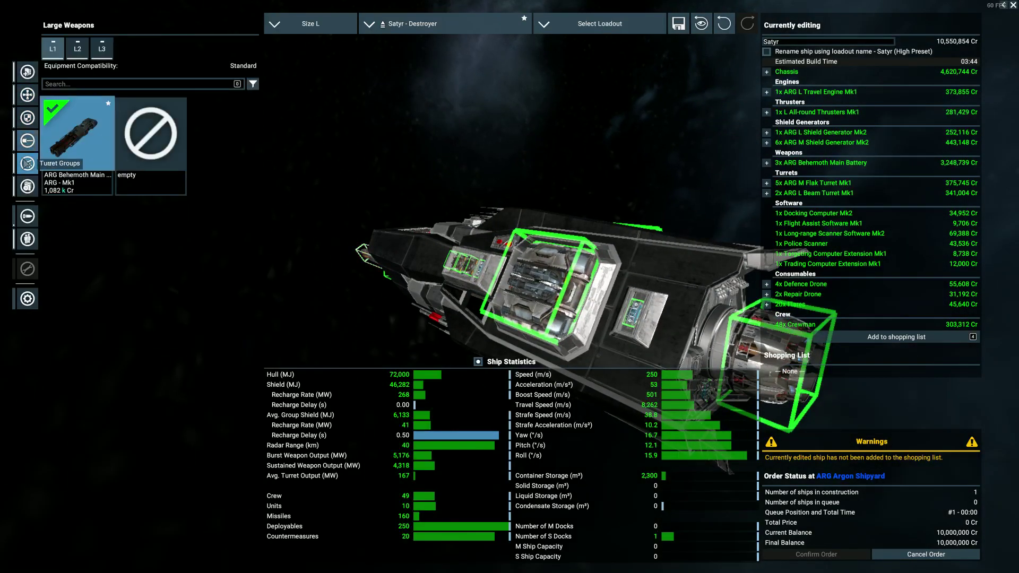
pyautogui.click(27, 163)
pyautogui.click(27, 140)
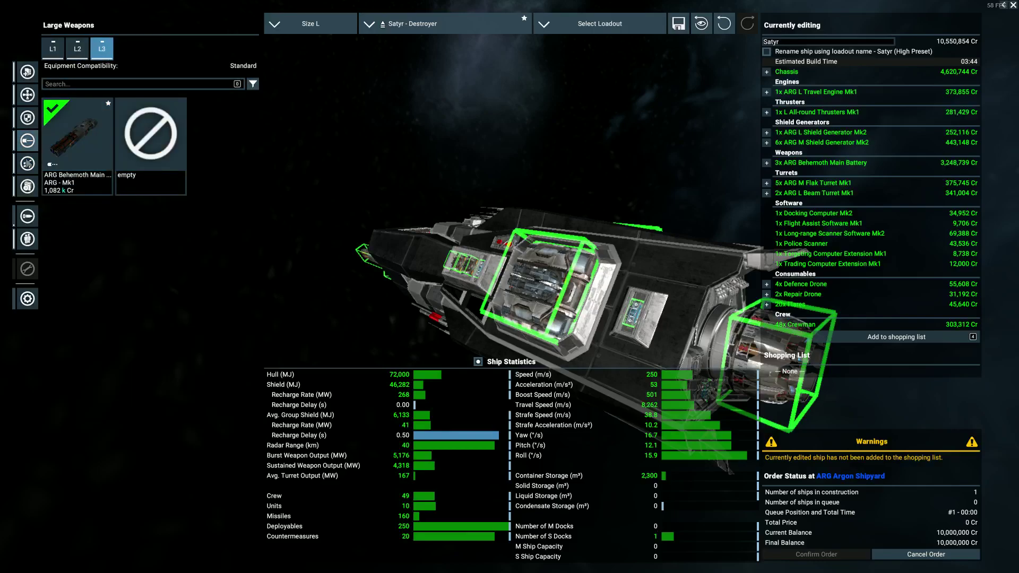
pyautogui.click(27, 239)
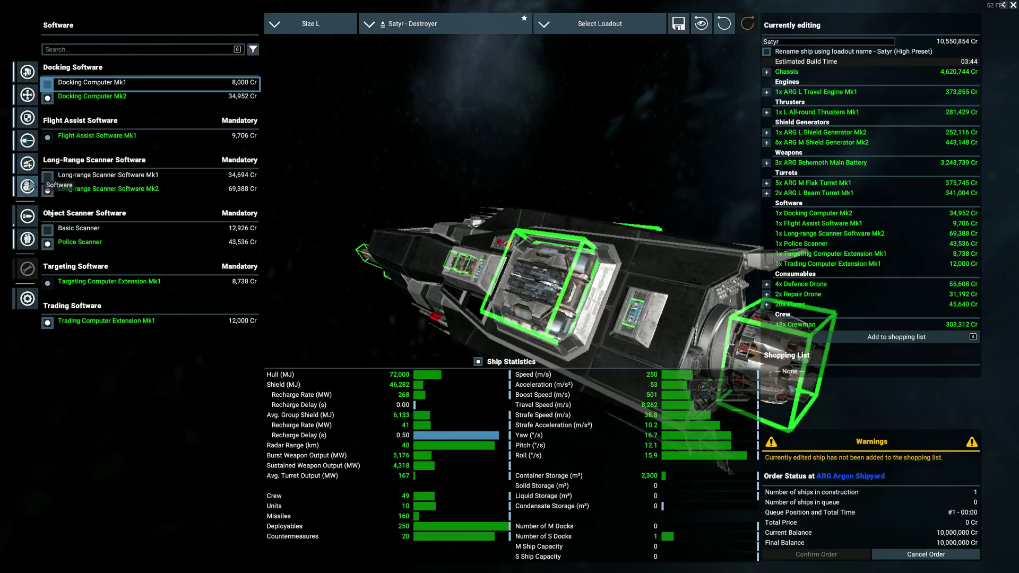
pyautogui.click(27, 216)
# Reduce the service crew and marines to zero, leaving only the captain.
pyautogui.click(27, 239)
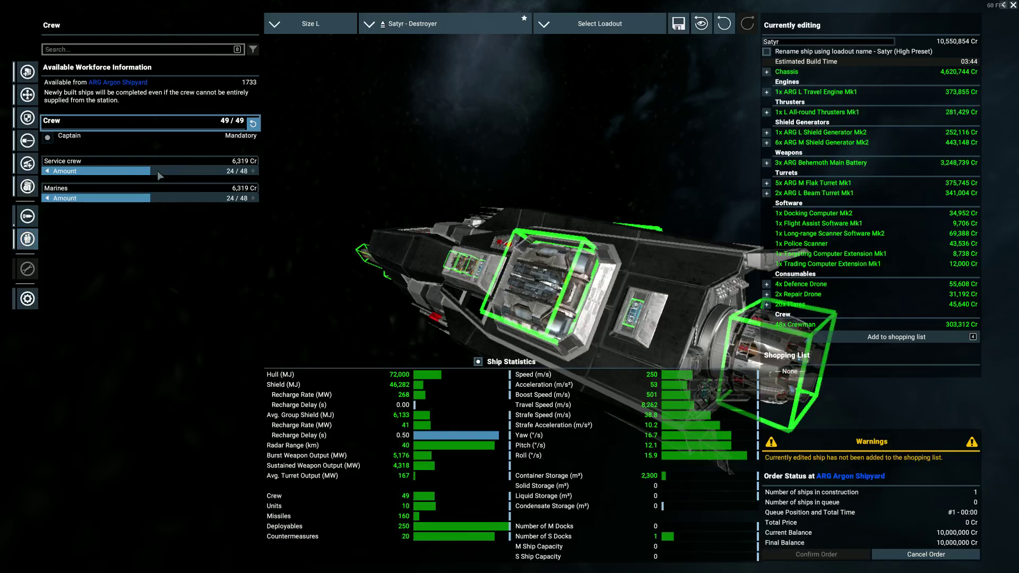
pyautogui.rightClick(157, 170)
pyautogui.rightClick(161, 196)
pyautogui.rightClick(169, 170)
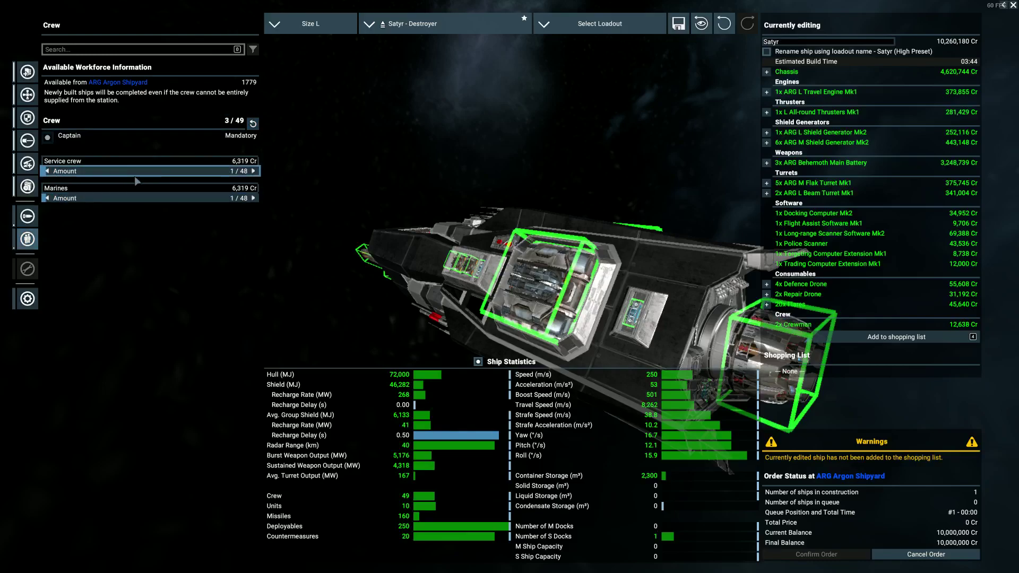
pyautogui.rightClick(126, 194)
# Remove all defence drones, repair drones and flares from the consumables.
pyautogui.click(27, 216)
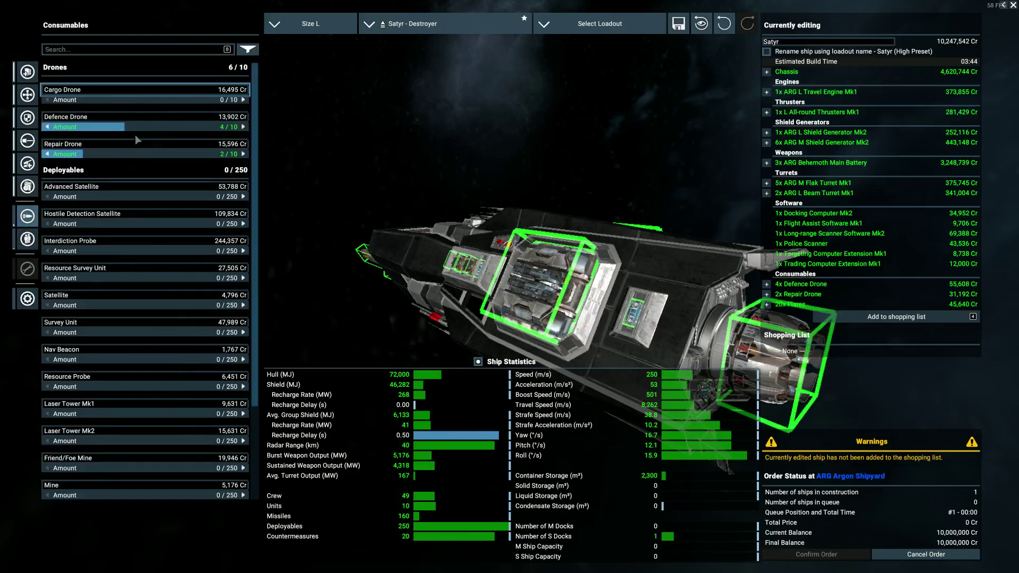
pyautogui.rightClick(151, 130)
pyautogui.rightClick(127, 153)
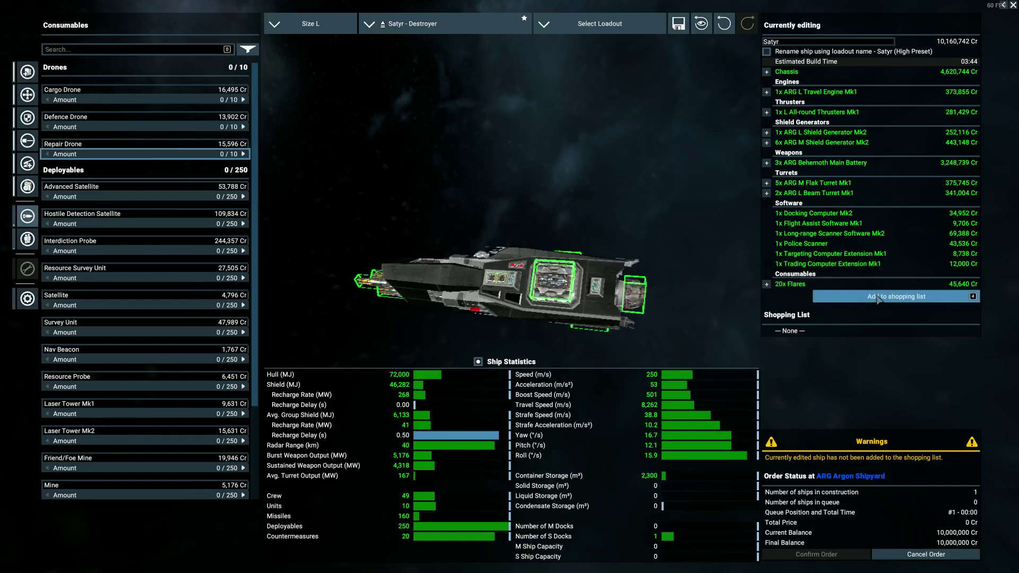
pyautogui.scroll(-3, 161, 453)
pyautogui.moveTo(182, 499); pyautogui.dragTo(56, 508)
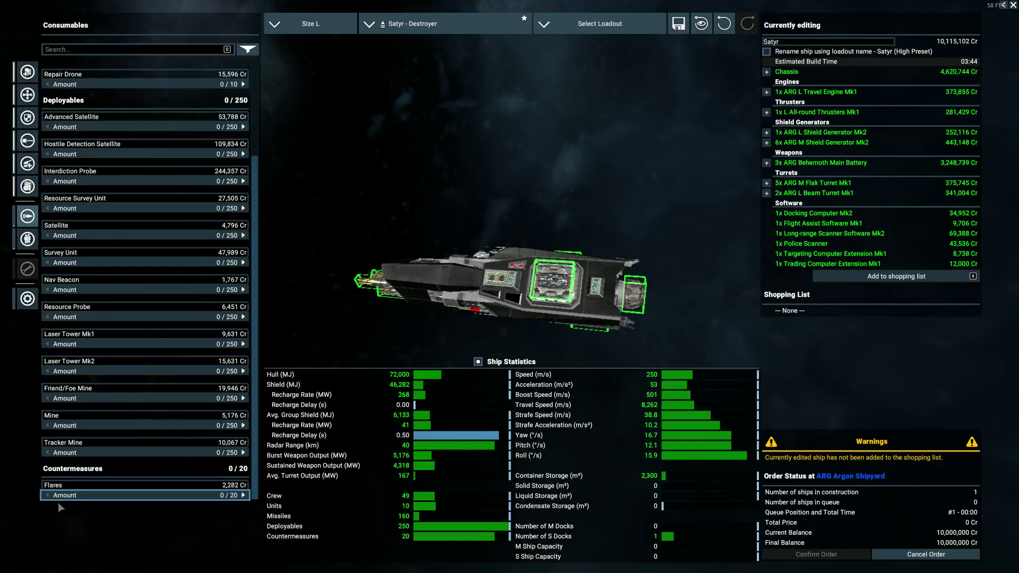
# Swap the Satyr's engine for All-round Mk1.
pyautogui.click(26, 97)
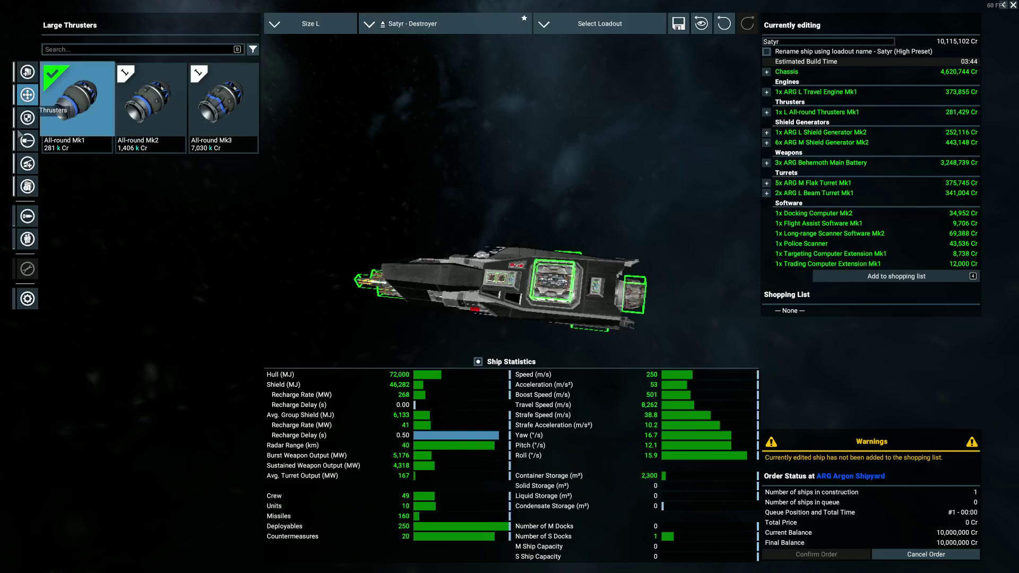
pyautogui.click(26, 120)
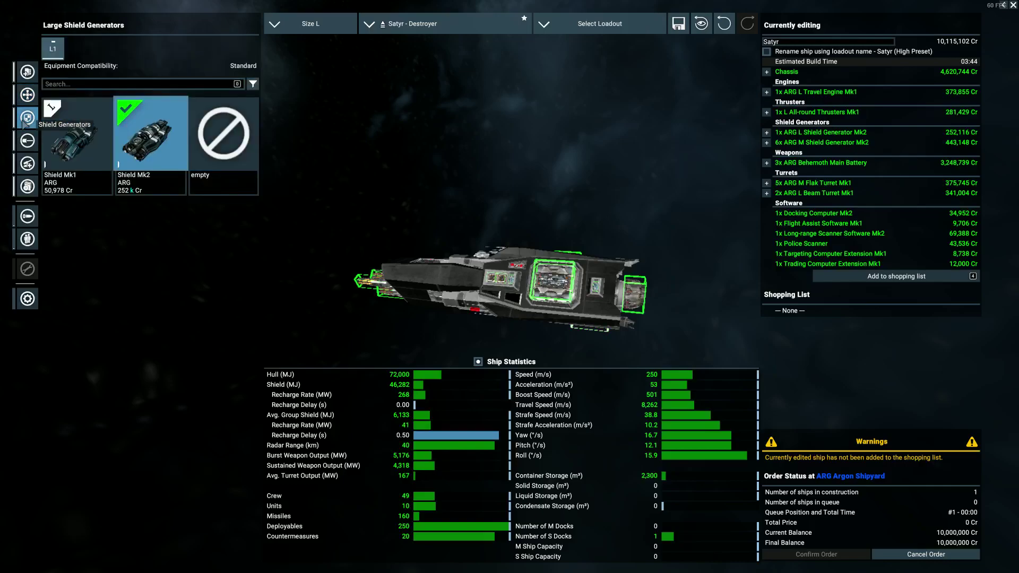
pyautogui.click(27, 73)
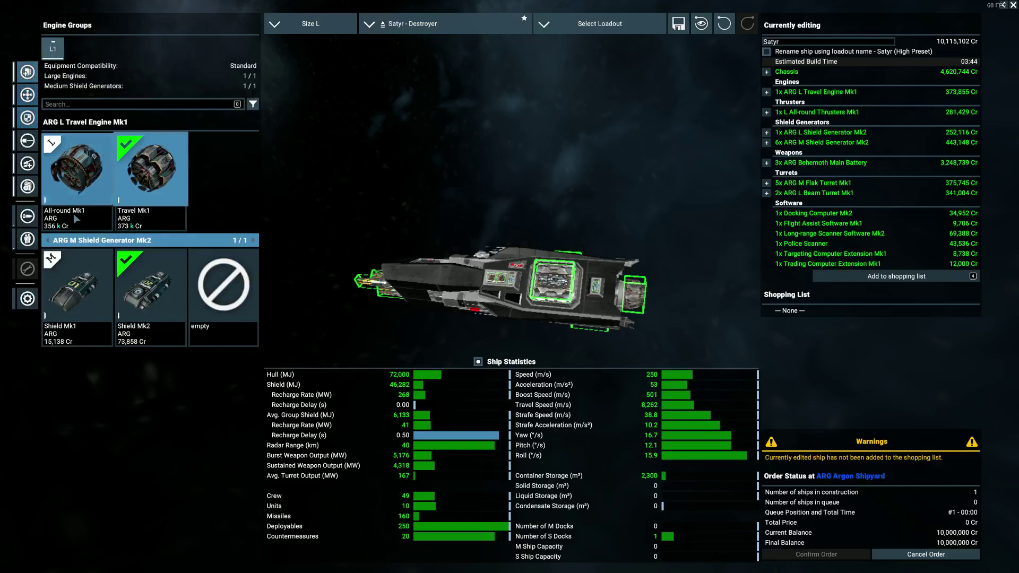
pyautogui.click(74, 182)
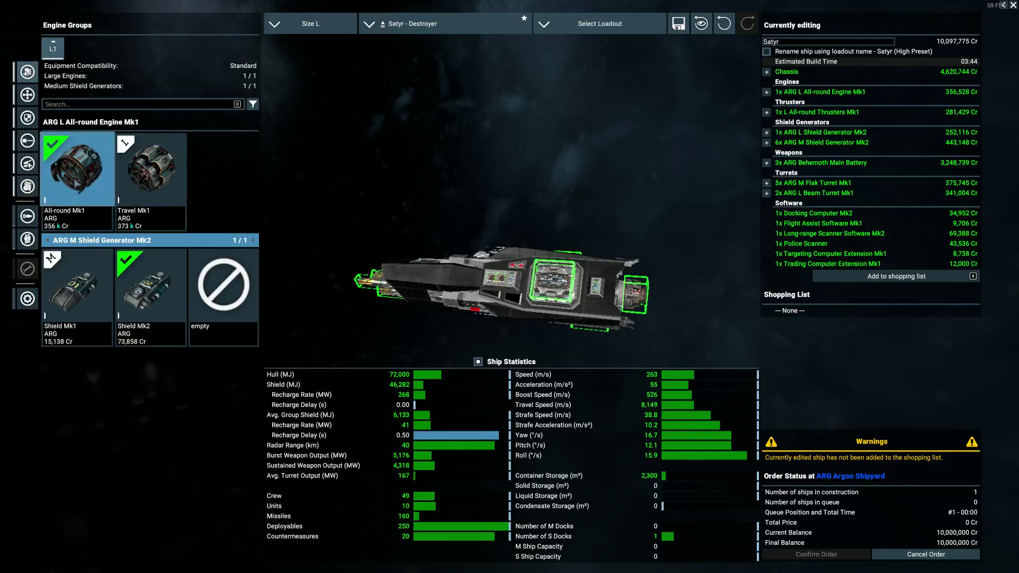
# Fit Plasma Mk1 in both large turret slots, L1 and L2.
pyautogui.click(30, 166)
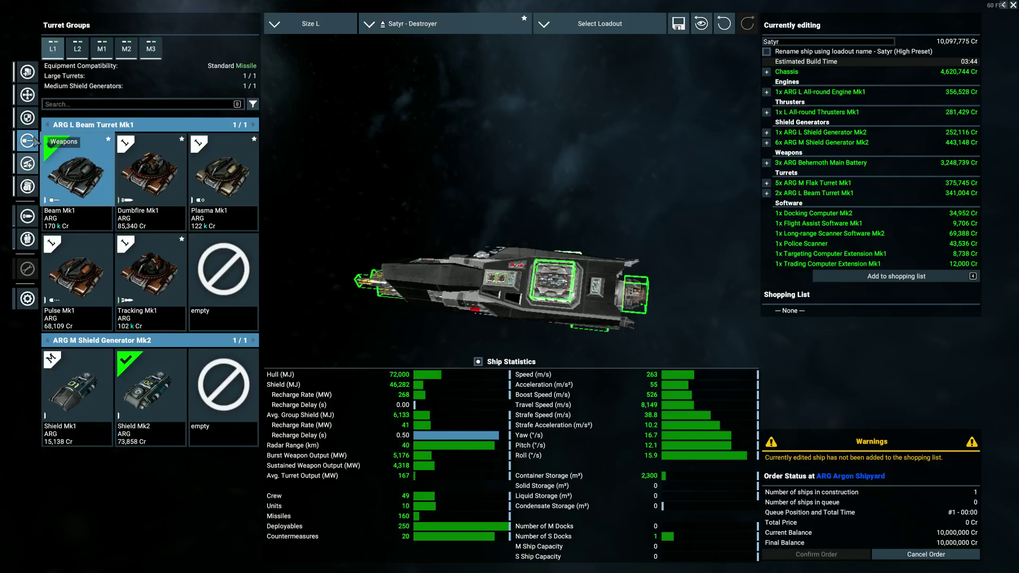
pyautogui.click(223, 170)
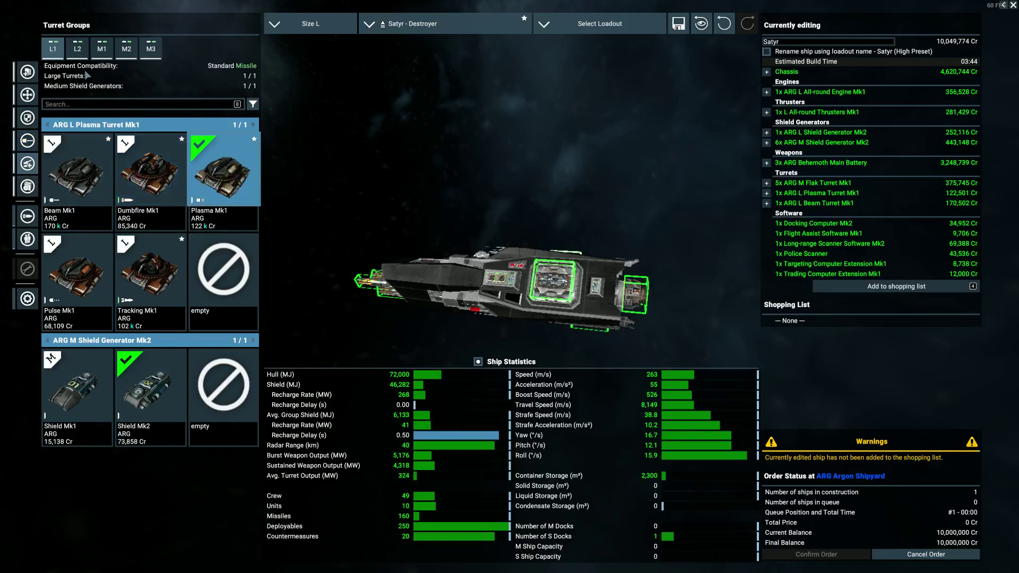
pyautogui.click(78, 48)
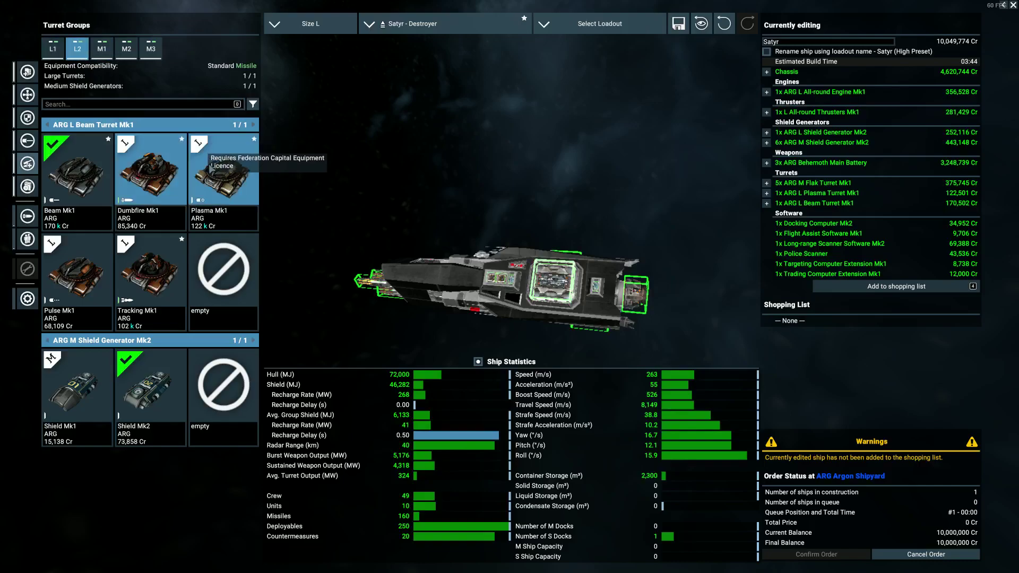
pyautogui.click(213, 168)
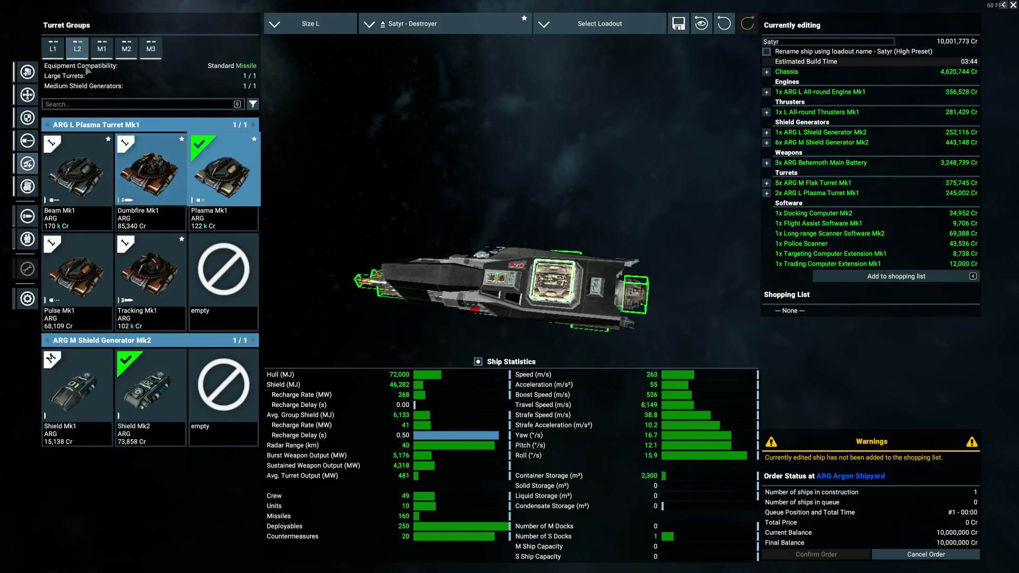
pyautogui.click(109, 52)
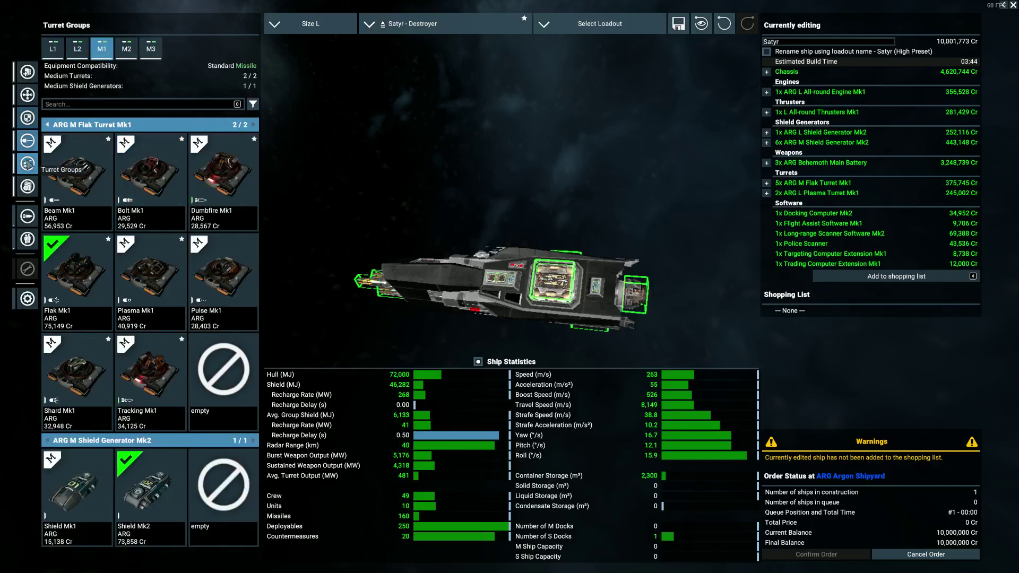
# Keep the large shield at Shield Mk2 and downgrade one medium shield generator to Shield Mk1.
pyautogui.click(28, 142)
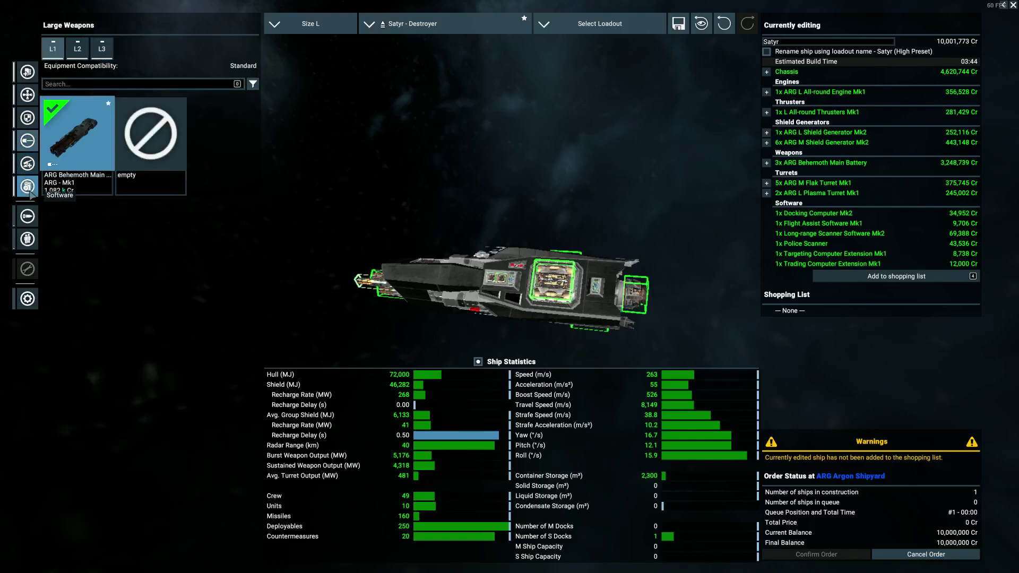
pyautogui.click(29, 189)
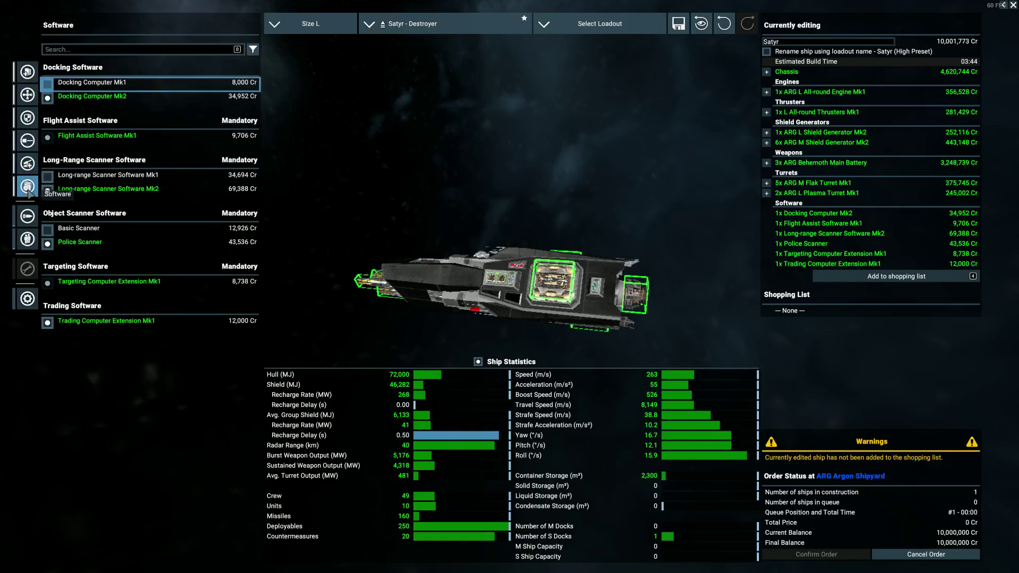
pyautogui.click(31, 117)
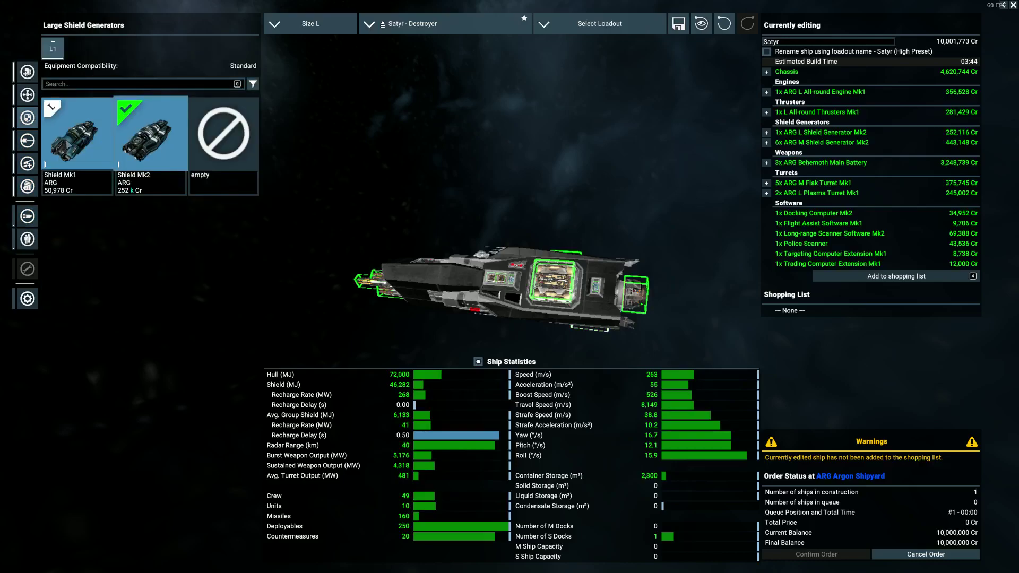
pyautogui.click(68, 143)
pyautogui.click(157, 152)
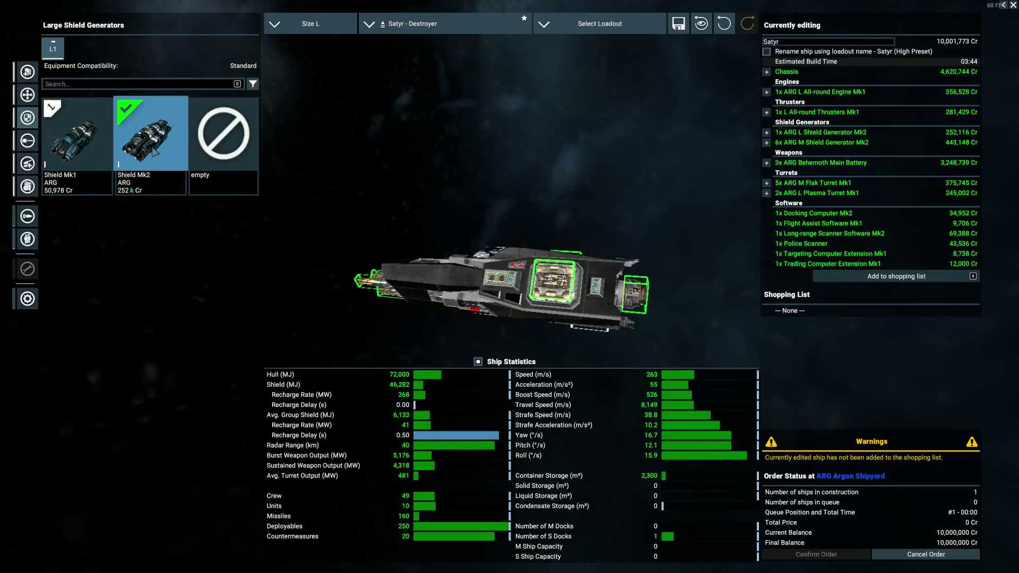
pyautogui.click(28, 75)
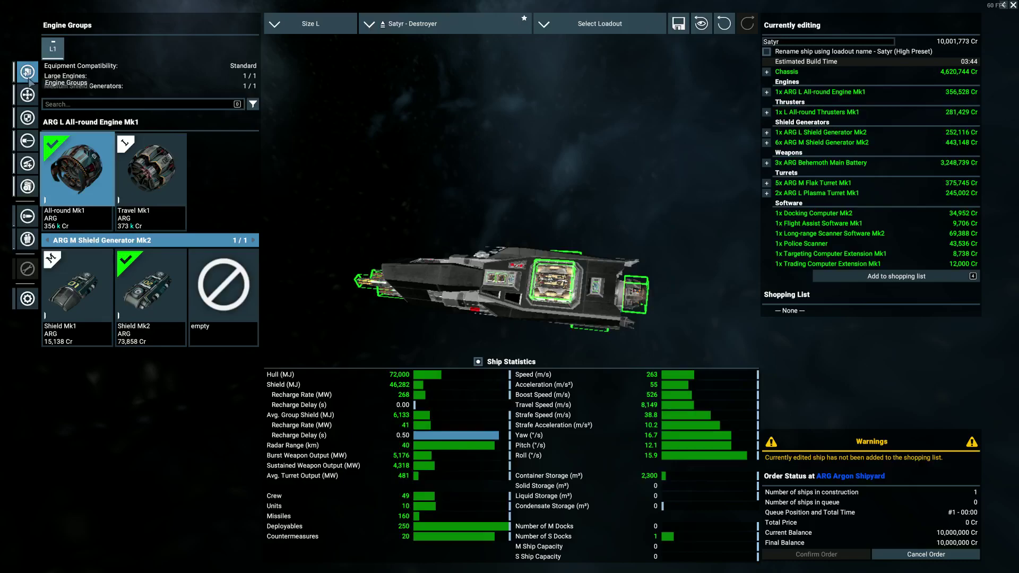
pyautogui.click(66, 273)
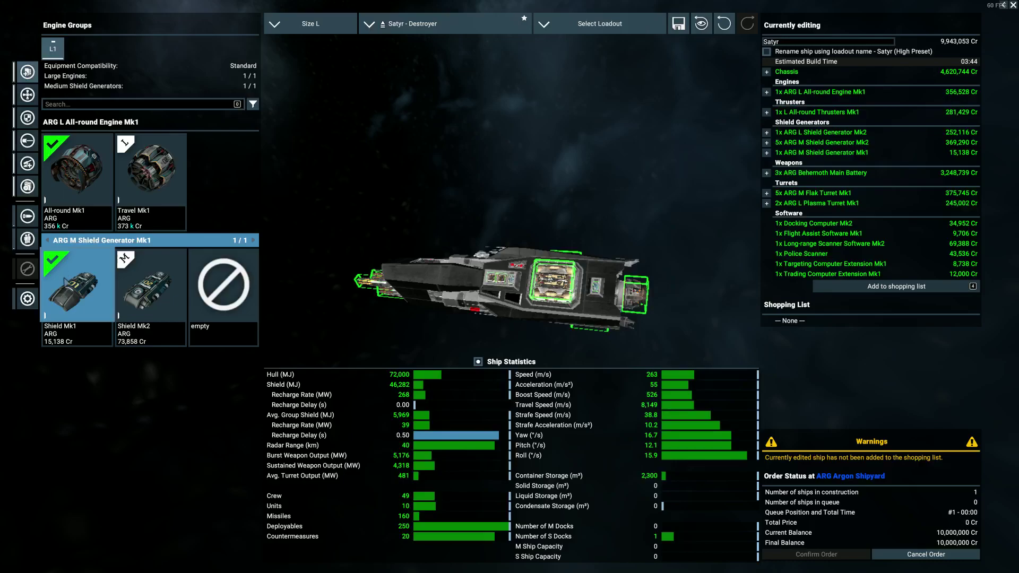
# Add the configured Satyr to the shopping list, confirm the order, and locate the shipyard construction on the map.
pyautogui.click(861, 291)
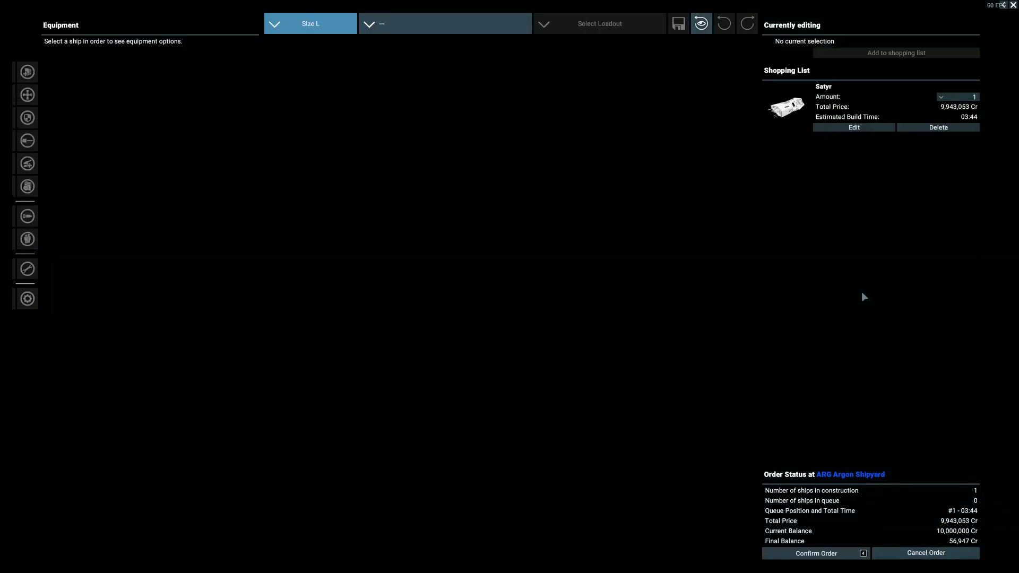
pyautogui.click(811, 555)
pyautogui.scroll(5, 338, 401)
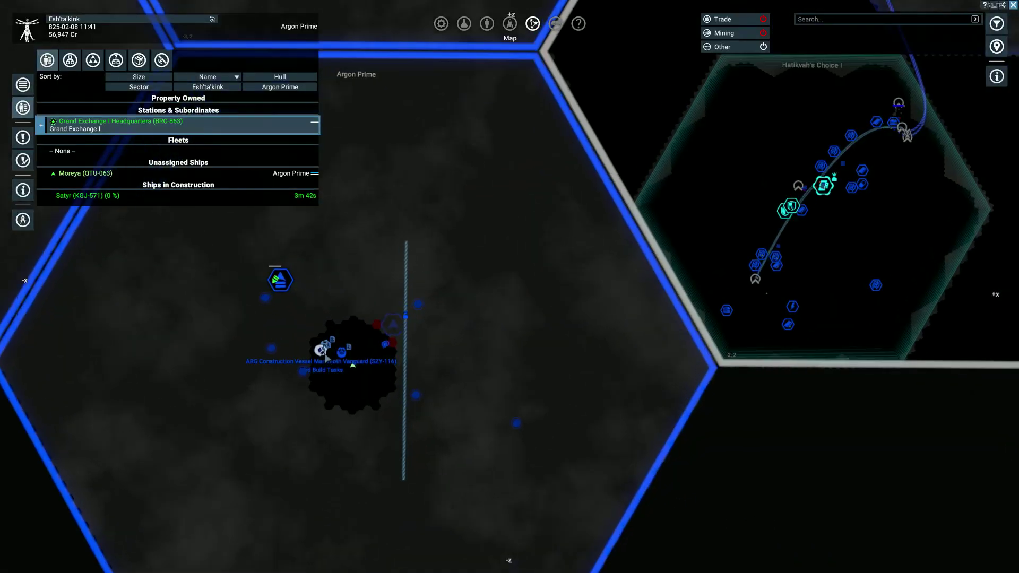
pyautogui.moveTo(273, 266); pyautogui.dragTo(432, 328)
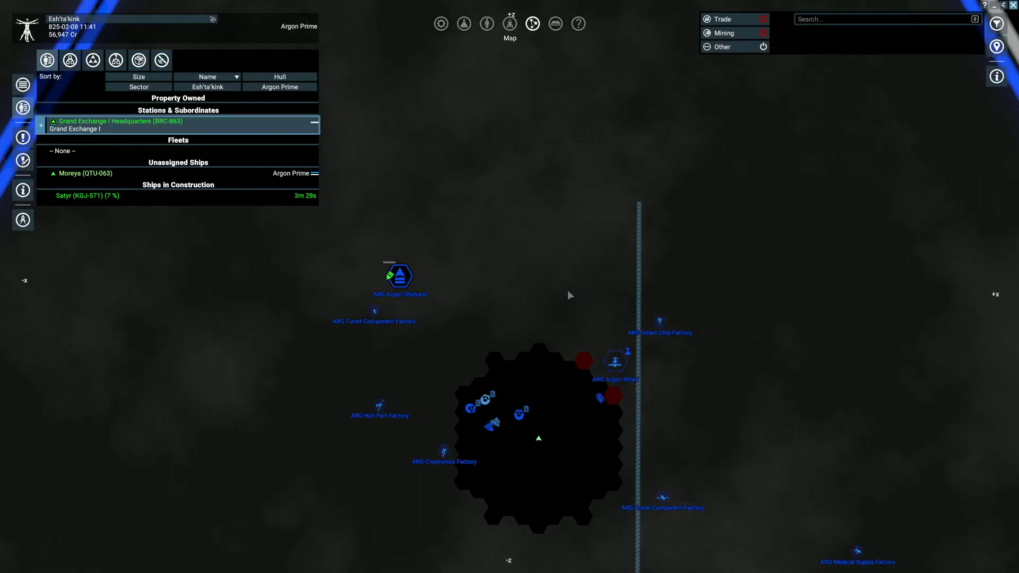
pyautogui.moveTo(567, 290); pyautogui.dragTo(397, 276)
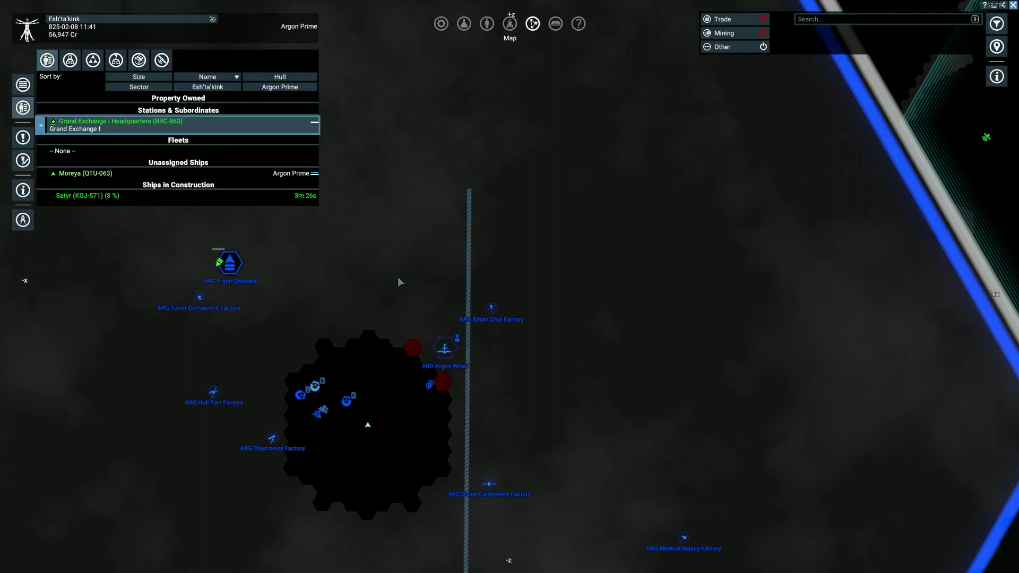
# Close the map, pause into the Options Menu, and choose Exit Game.
pyautogui.press('Escape')
pyautogui.press('Escape')
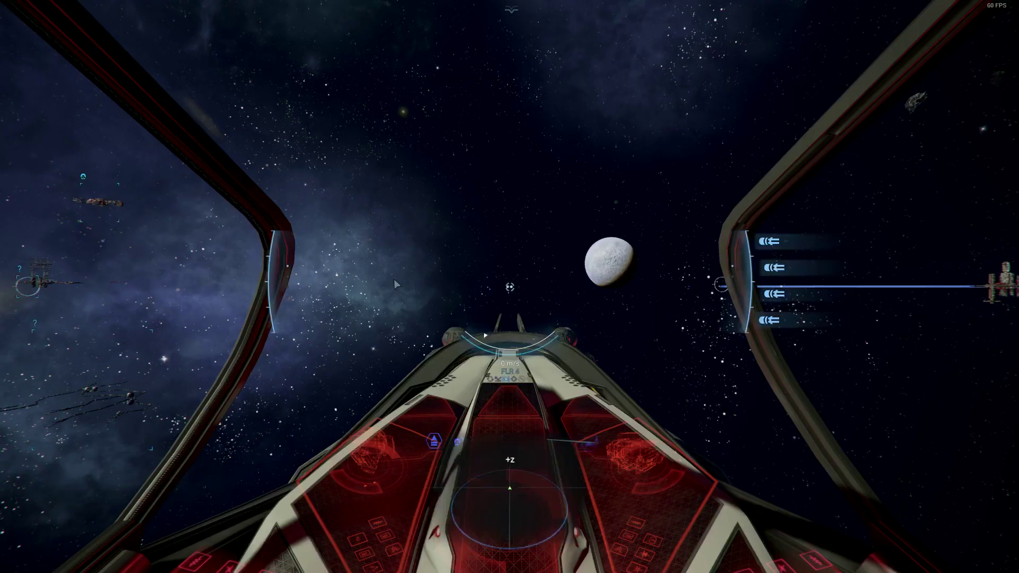
pyautogui.press('Escape')
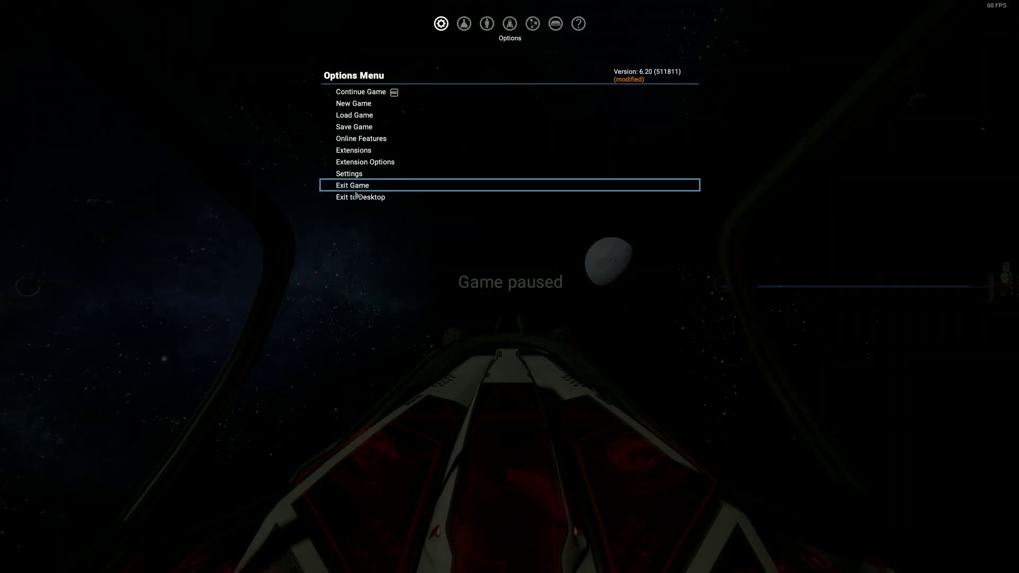
pyautogui.click(356, 188)
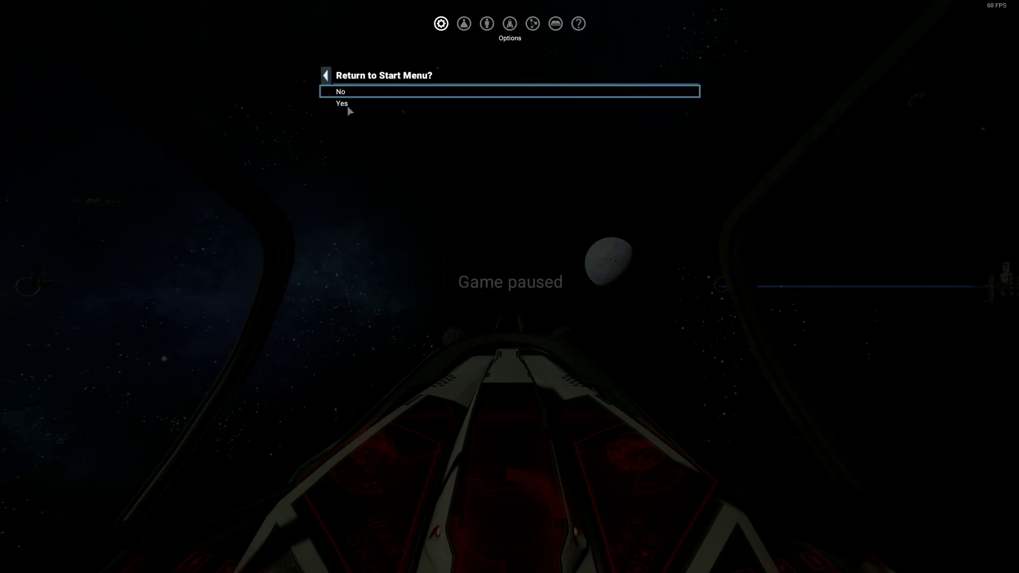